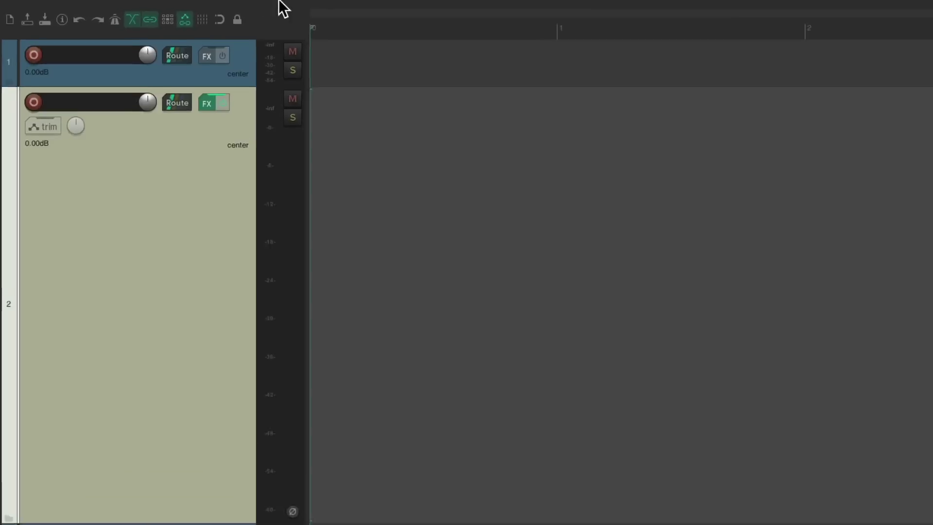
# Insert the media file Voiceover.aiff at the project start on track 2
pyautogui.moveTo(168, 6)
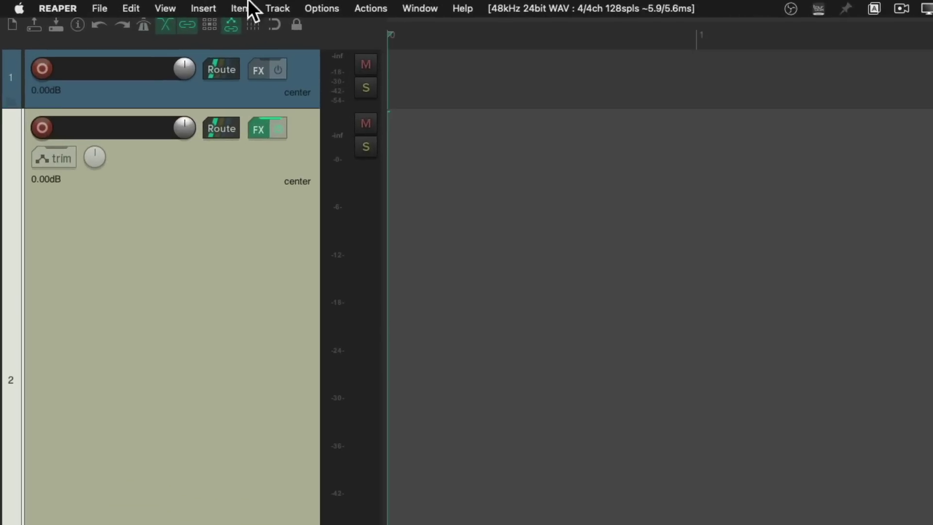
pyautogui.click(204, 11)
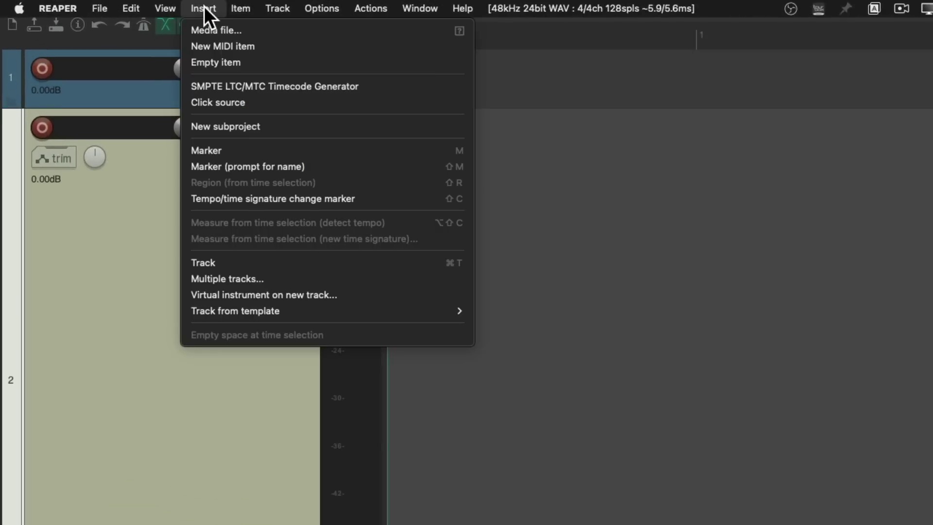
pyautogui.click(191, 31)
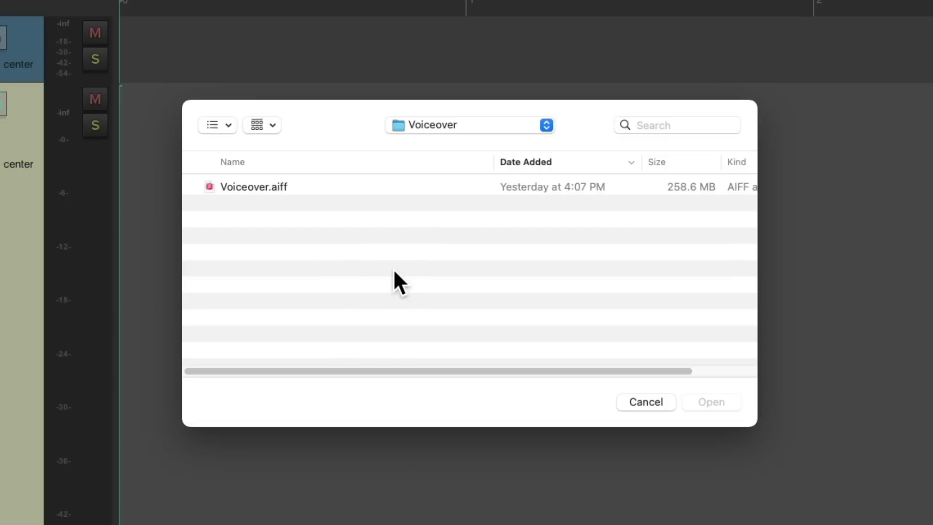
pyautogui.click(354, 186)
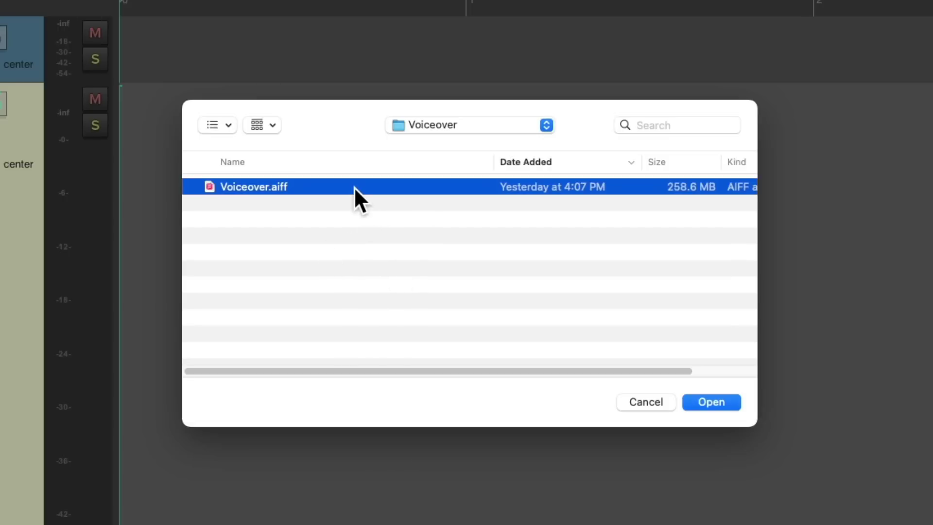
pyautogui.doubleClick(322, 188)
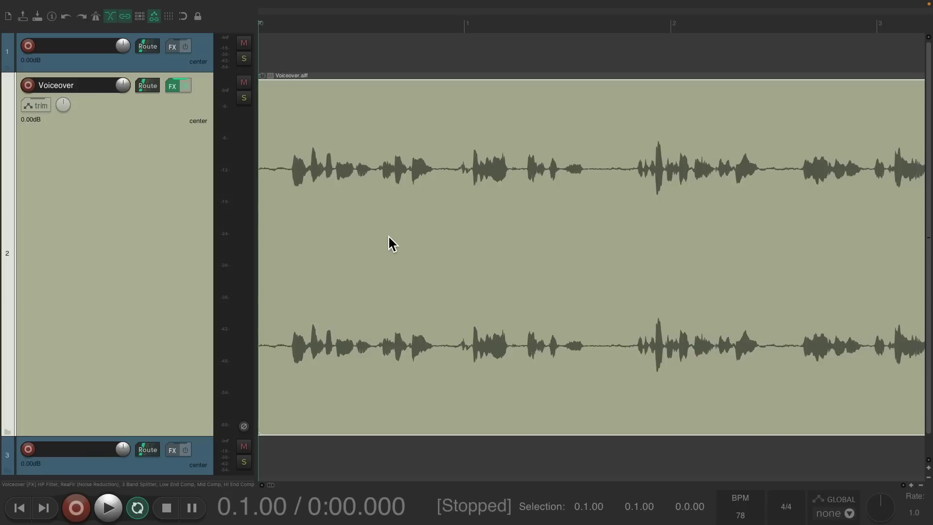
# Set the Voiceover item's take channel mode to Mono (downmix), comparing the waveform before and after the change
pyautogui.rightClick(351, 117)
pyautogui.moveTo(360, 128)
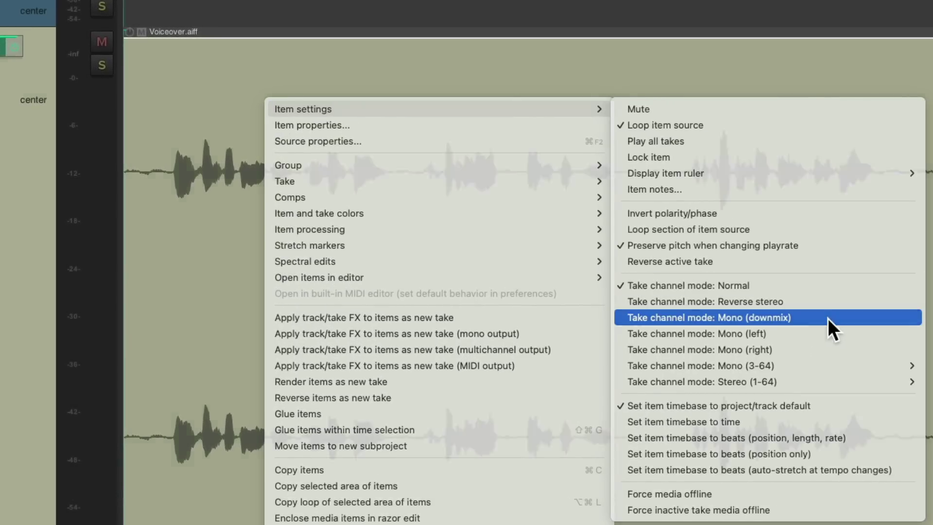
pyautogui.click(827, 319)
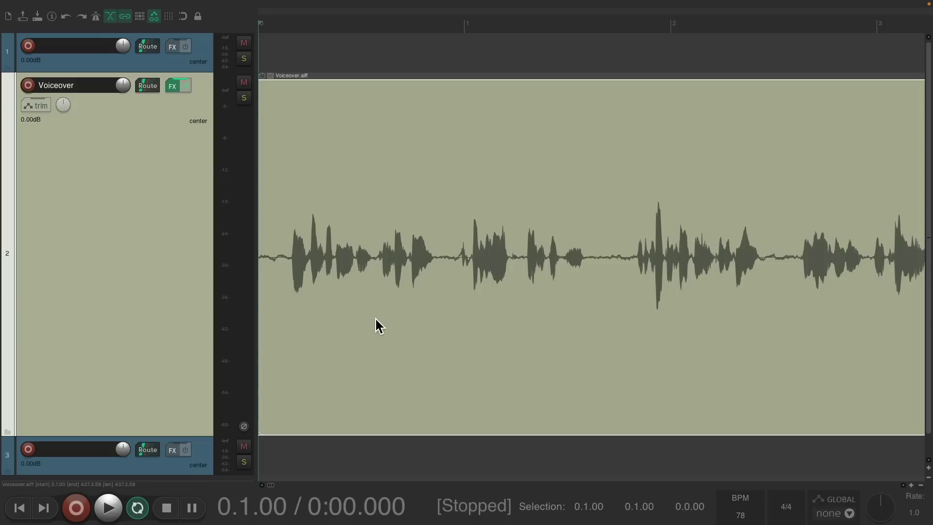
pyautogui.hotkey('ctrl', 'z')
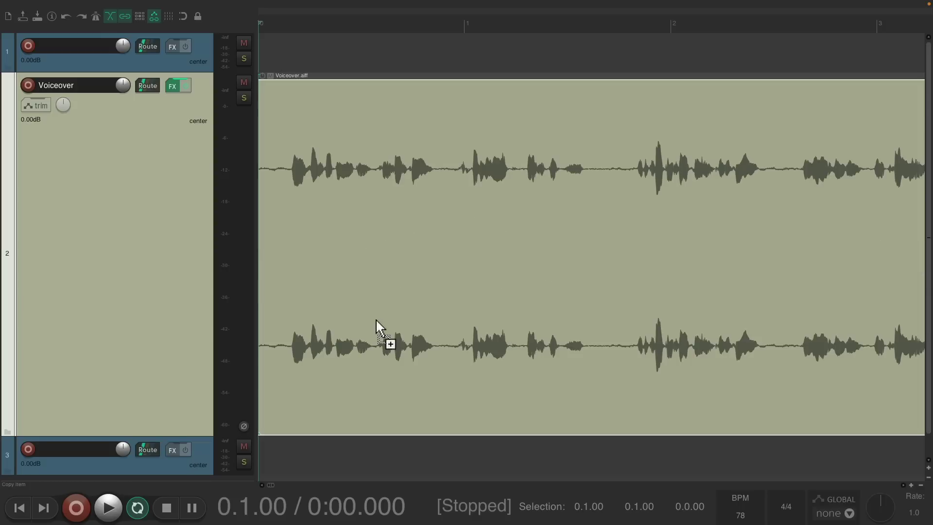
pyautogui.hotkey('ctrl', 'shift', 'z')
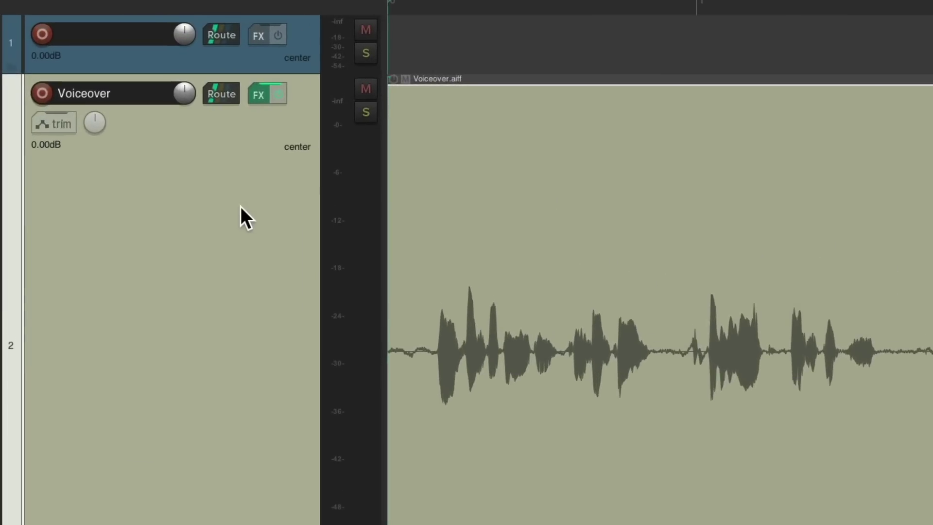
# Examine the HP Filter, ReaFir noise reduction and 3 Band Splitter settings on the Voiceover track, including the splitter's pin routing
pyautogui.click(262, 95)
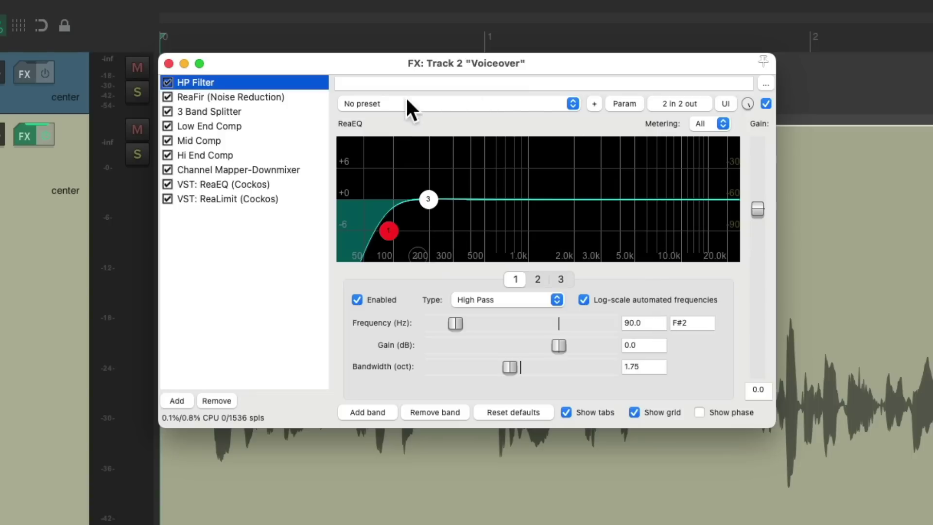
pyautogui.click(305, 99)
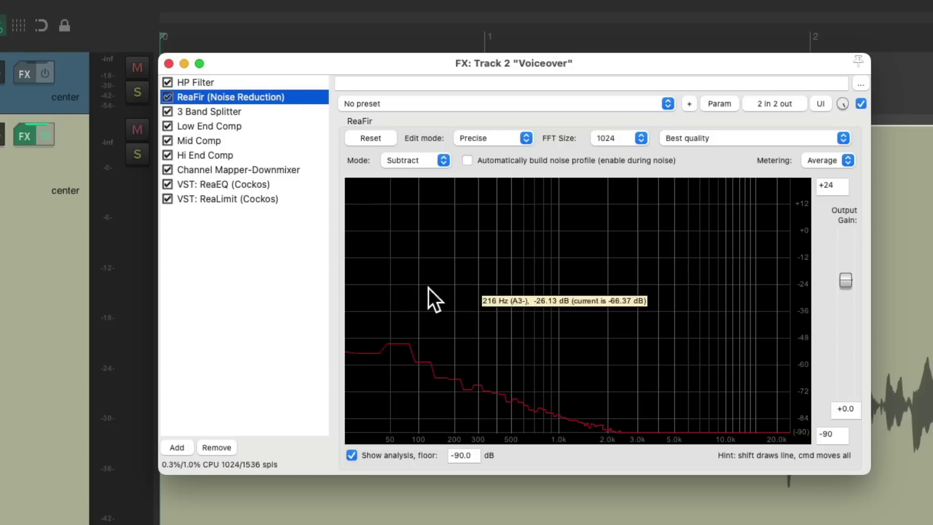
pyautogui.click(285, 111)
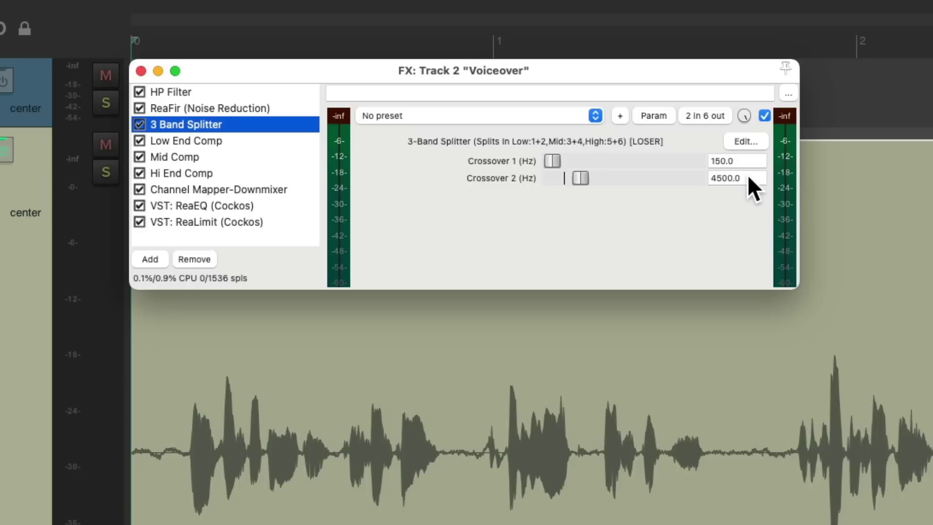
pyautogui.click(705, 115)
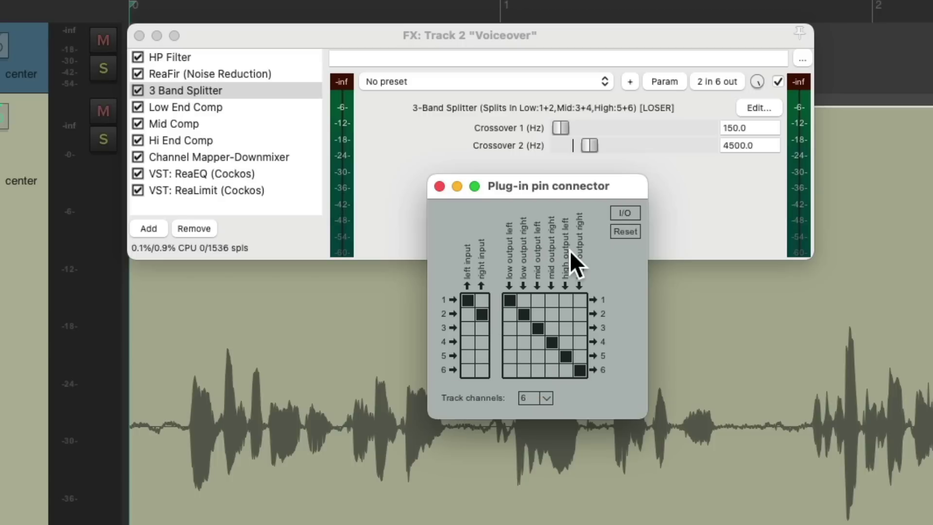
pyautogui.click(440, 187)
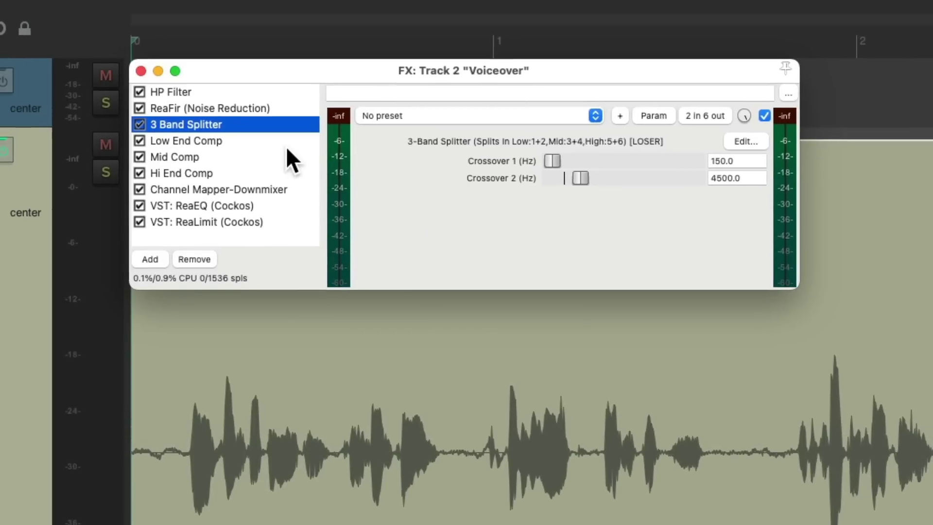
# Review the low, mid and high compressors, channel mapper, ReaEQ and ReaLimit settings, and close the FX chain
pyautogui.click(261, 136)
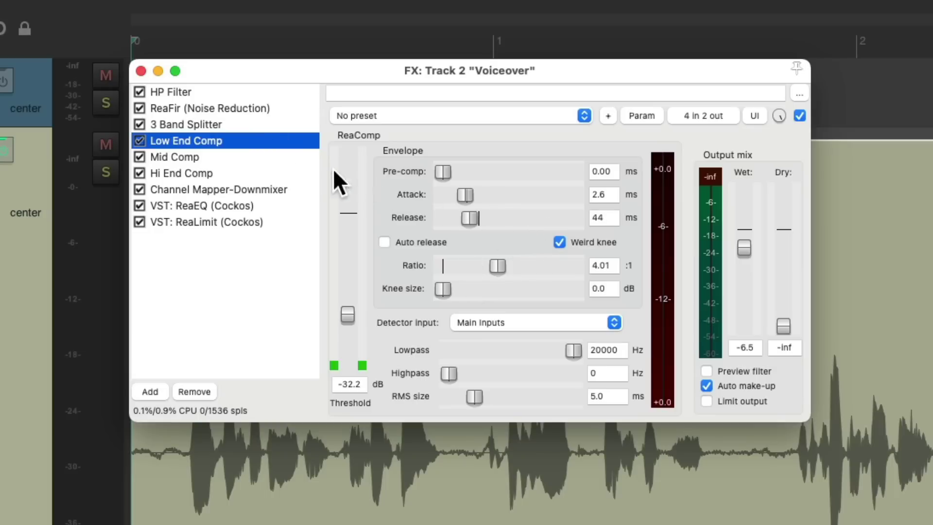
pyautogui.click(274, 155)
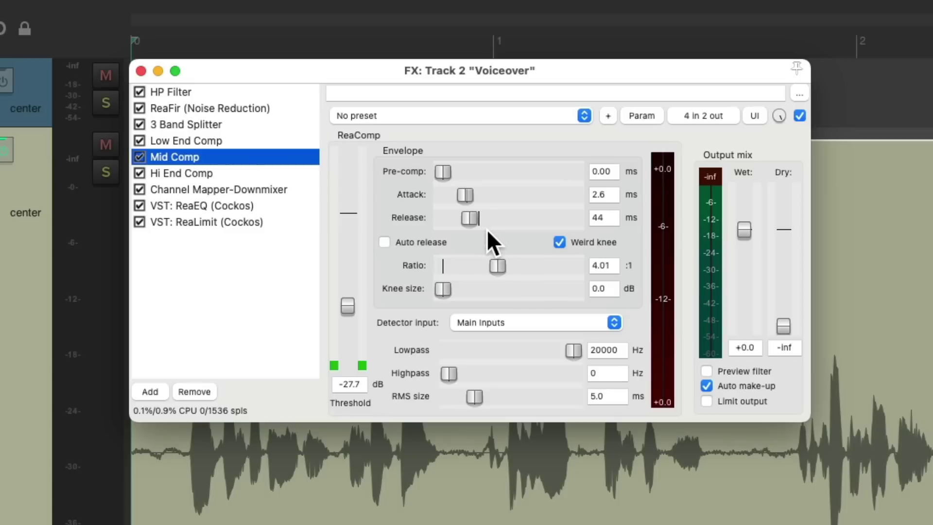
pyautogui.click(270, 171)
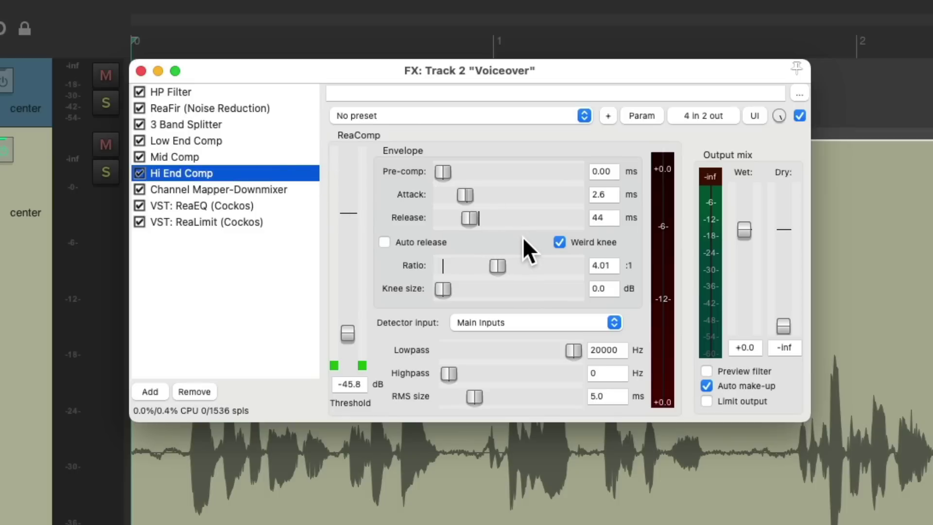
pyautogui.click(294, 188)
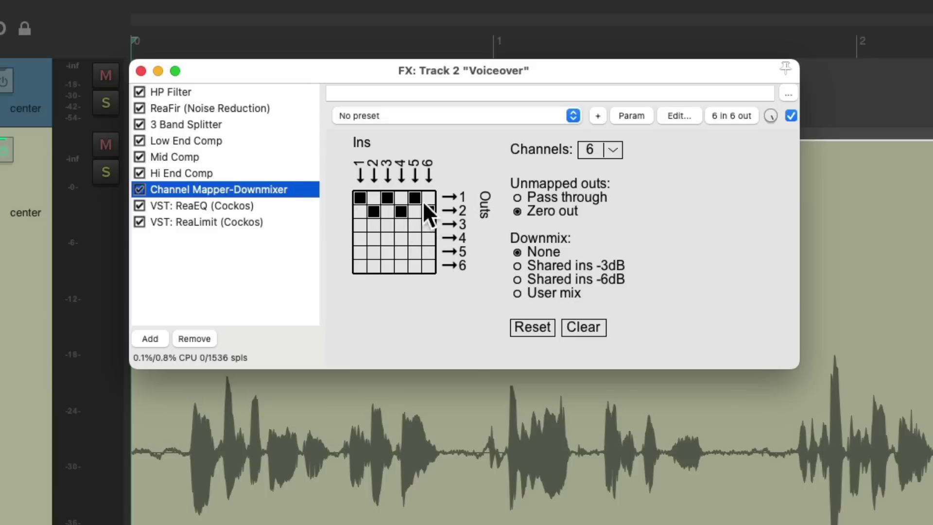
pyautogui.click(272, 204)
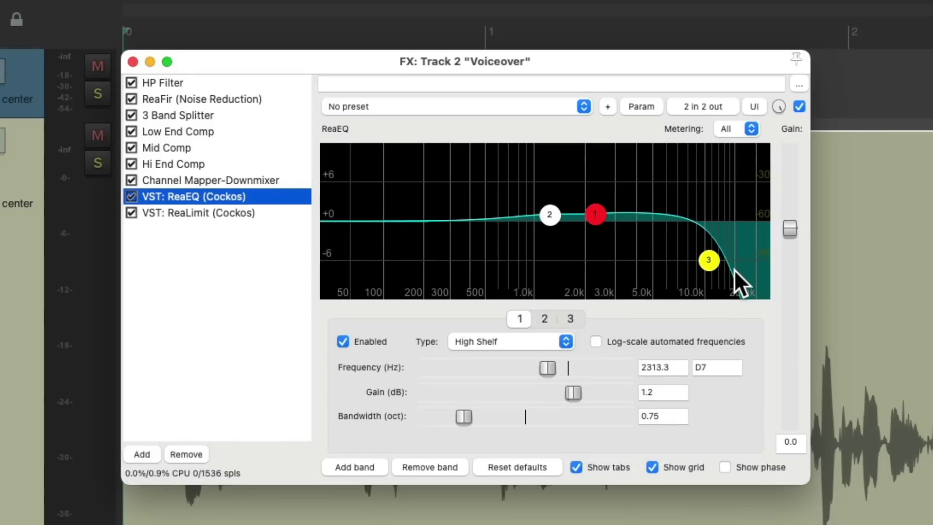
pyautogui.click(219, 213)
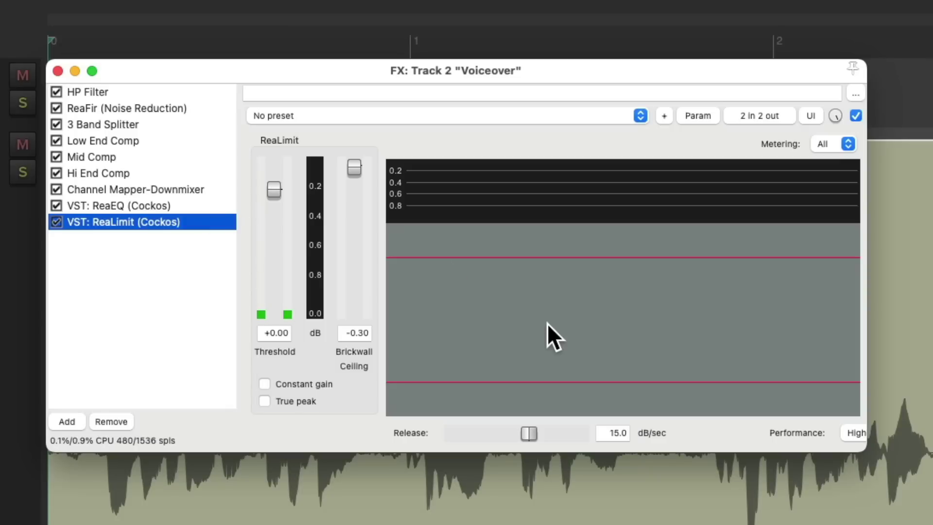
pyautogui.click(56, 70)
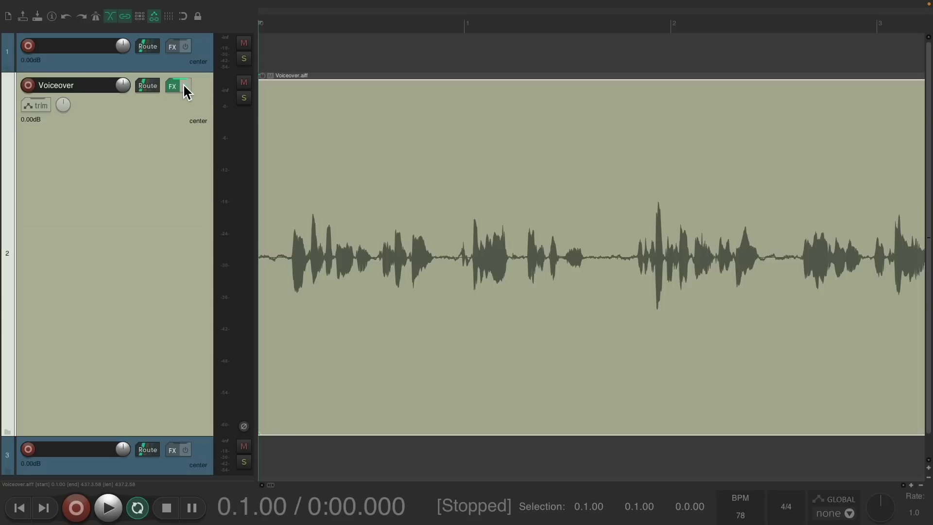
# Compare playback of the voiceover with the track's FX chain bypassed and enabled
pyautogui.click(185, 86)
pyautogui.press('space')
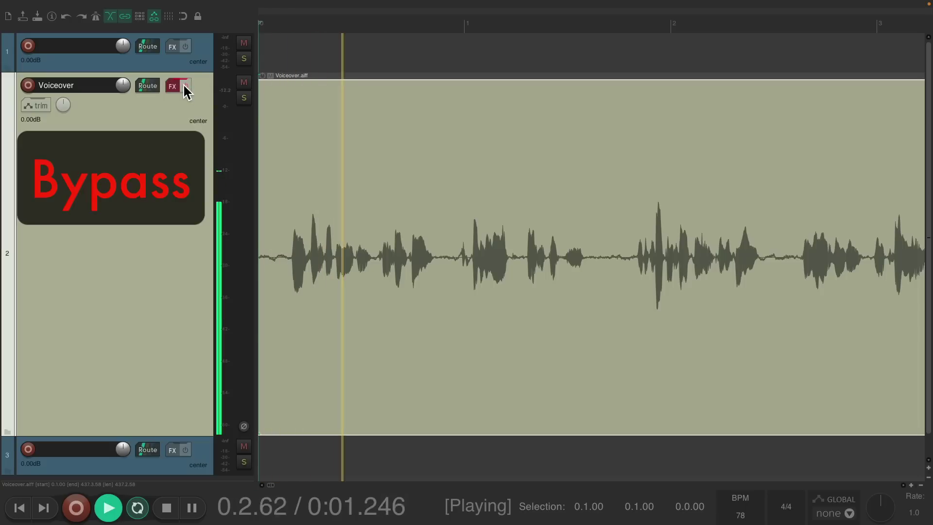
pyautogui.press('space')
pyautogui.click(185, 86)
pyautogui.press('space')
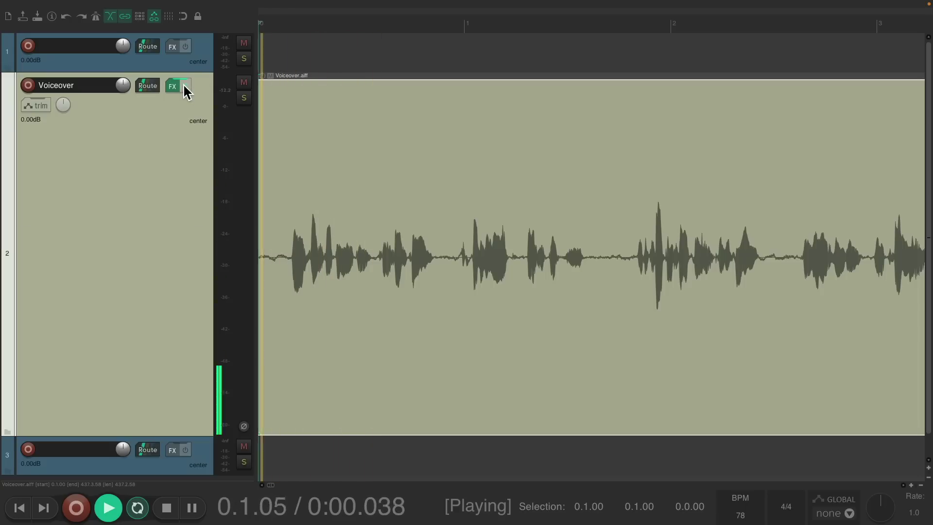
pyautogui.press('space')
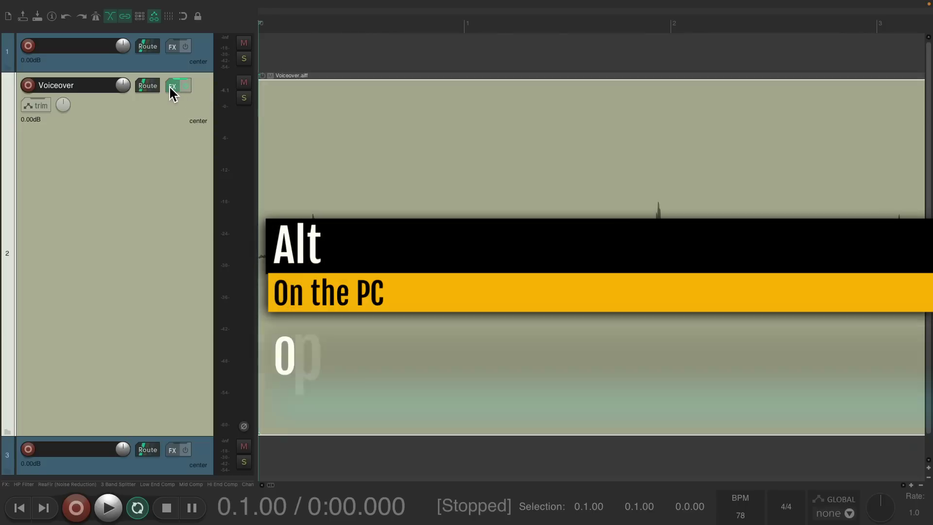
# Move the entire FX chain from the Voiceover track onto the Voiceover.aiff item and audition the item
pyautogui.moveTo(171, 92); pyautogui.dragTo(355, 115)
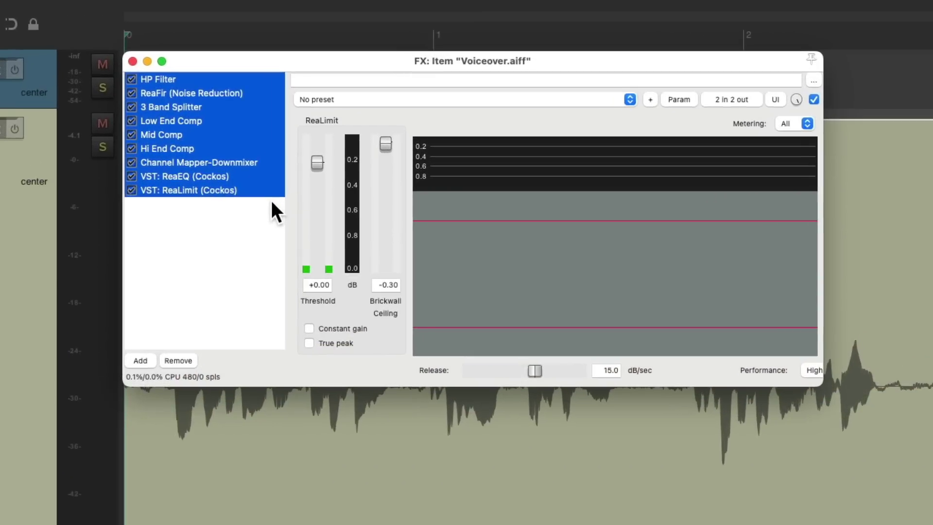
pyautogui.click(133, 61)
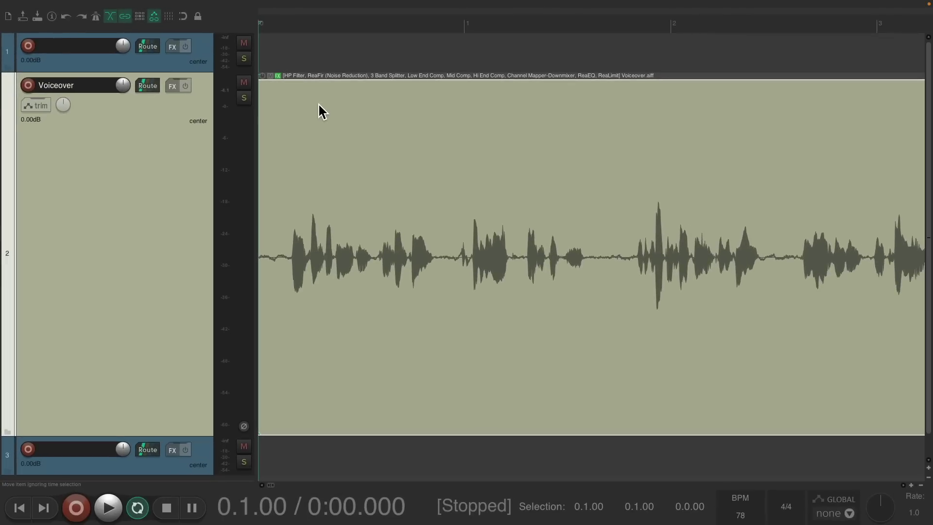
pyautogui.press('space')
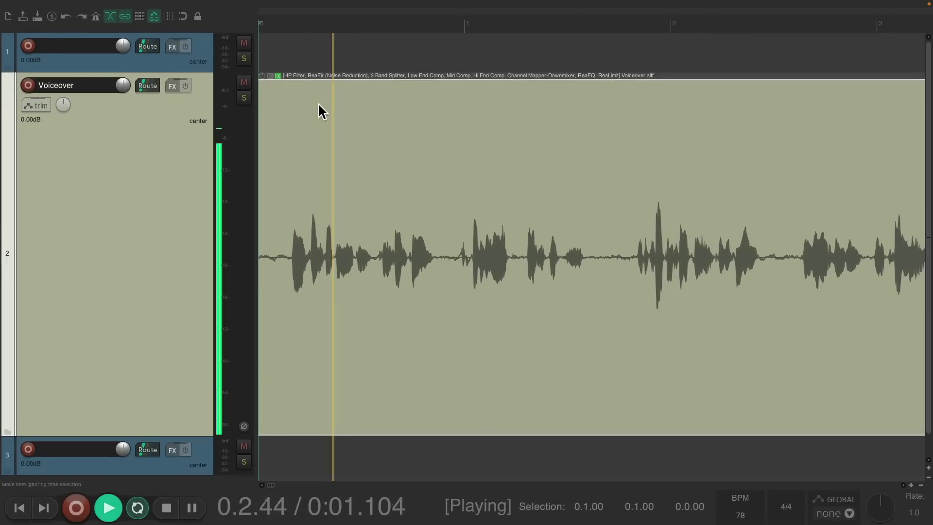
pyautogui.press('space')
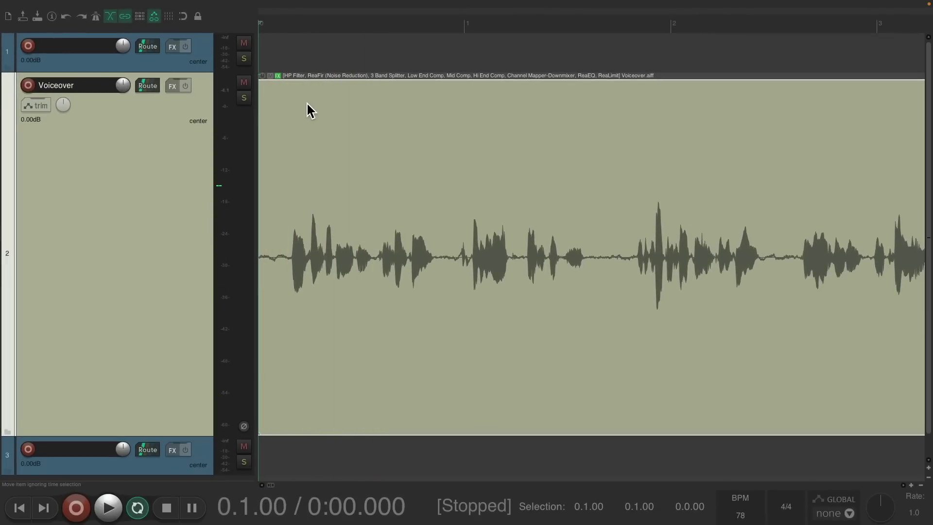
# Compare playback of the voiceover with the item's own effects switched off and on
pyautogui.click(278, 75)
pyautogui.press('space')
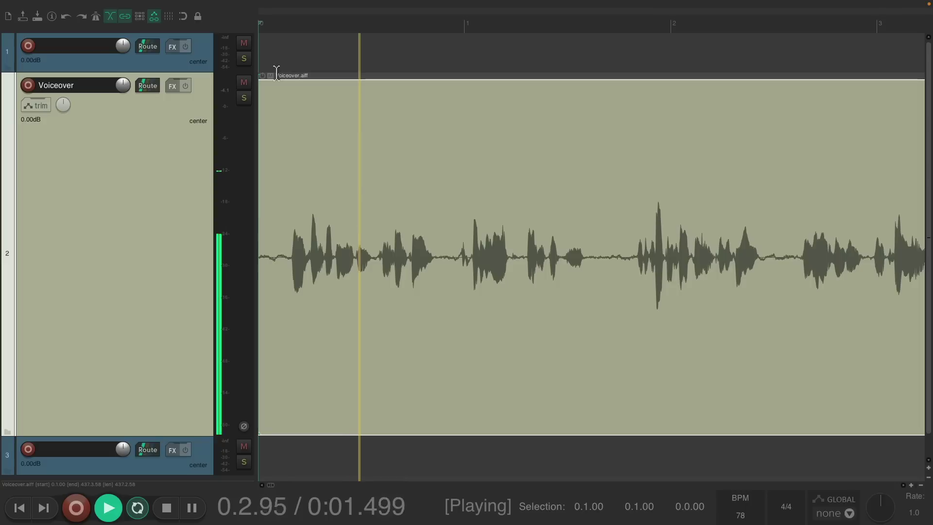
pyautogui.press('space')
pyautogui.click(276, 74)
pyautogui.press('space')
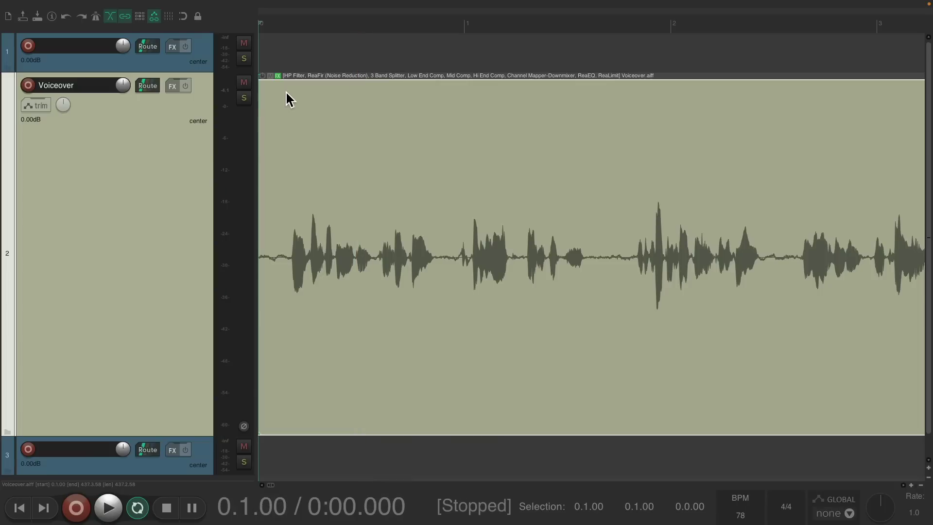
# Glue the Voiceover item to print its effects into the audio, compare the waveform before and after, and play it
pyautogui.rightClick(330, 117)
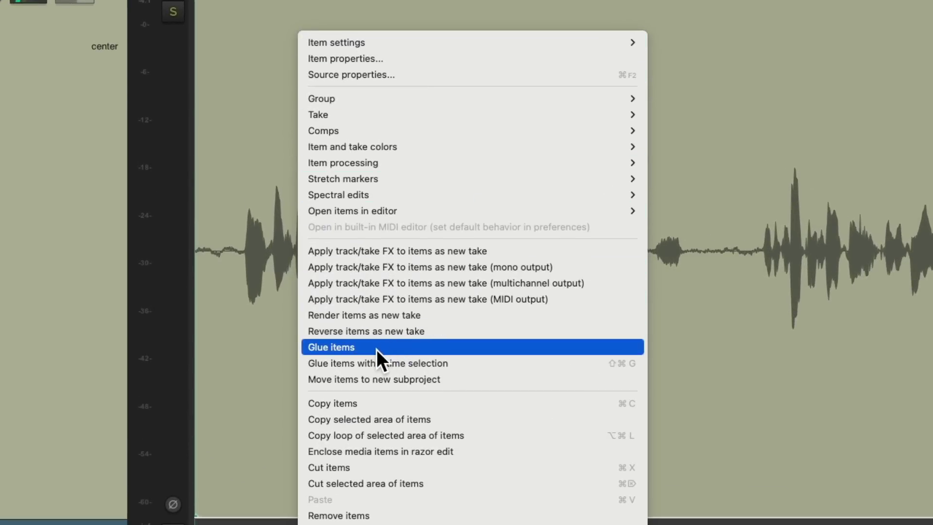
pyautogui.click(375, 347)
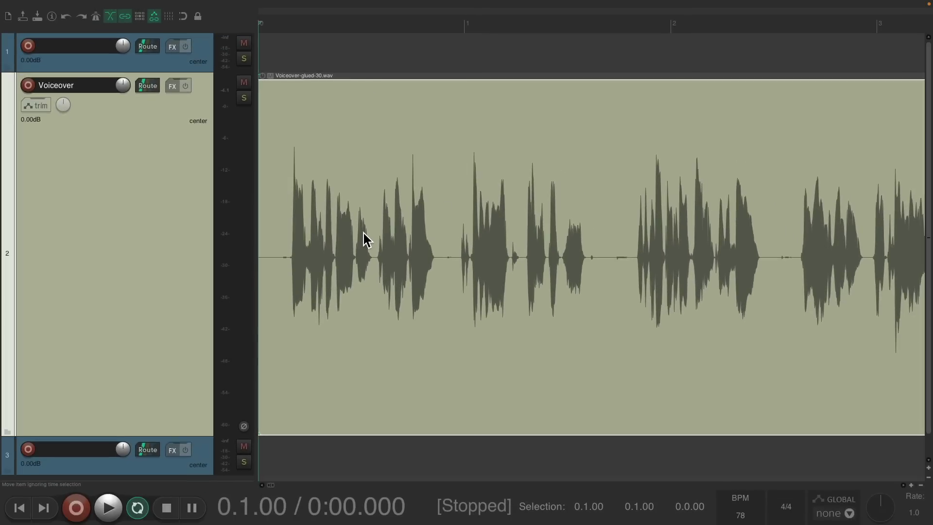
pyautogui.hotkey('ctrl', 'z')
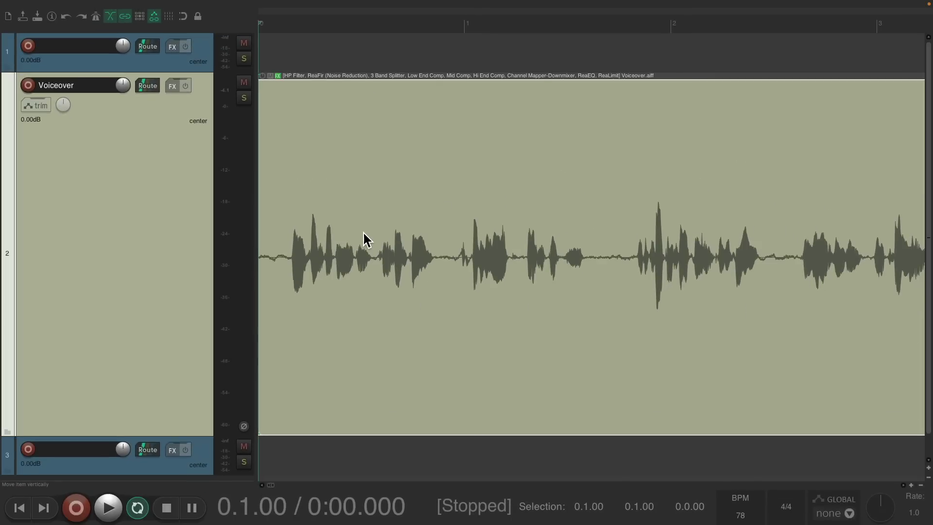
pyautogui.hotkey('ctrl', 'shift', 'z')
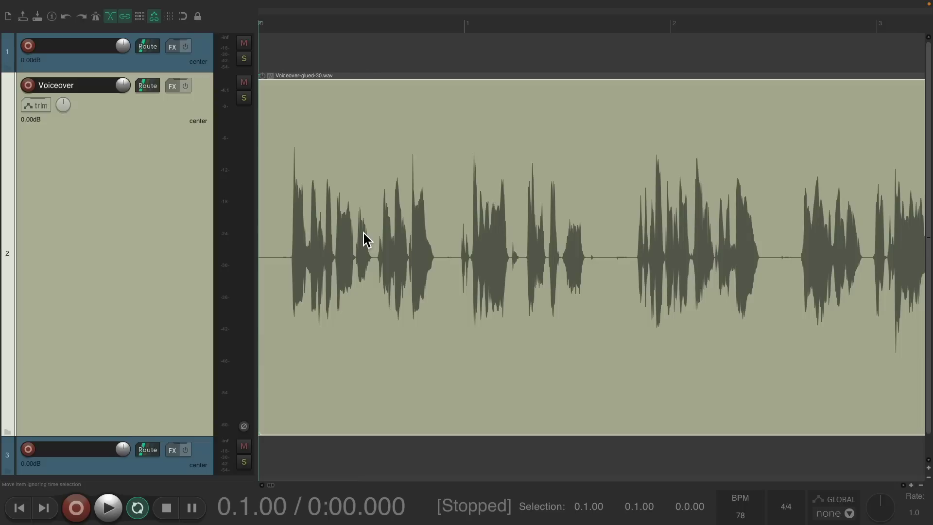
pyautogui.press('space')
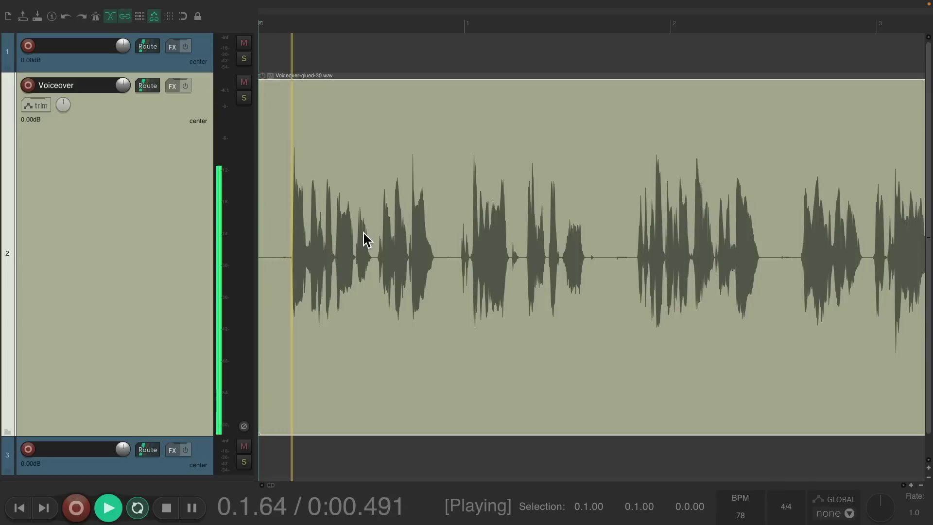
# Stop playback and undo back to the empty Voiceover track with its original track FX chain
pyautogui.press('space')
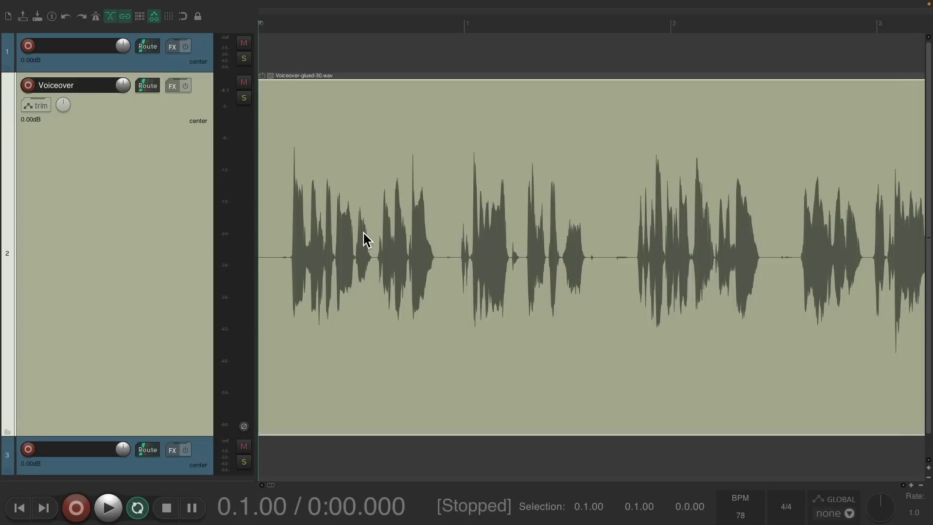
pyautogui.hotkey('ctrl', 'z')
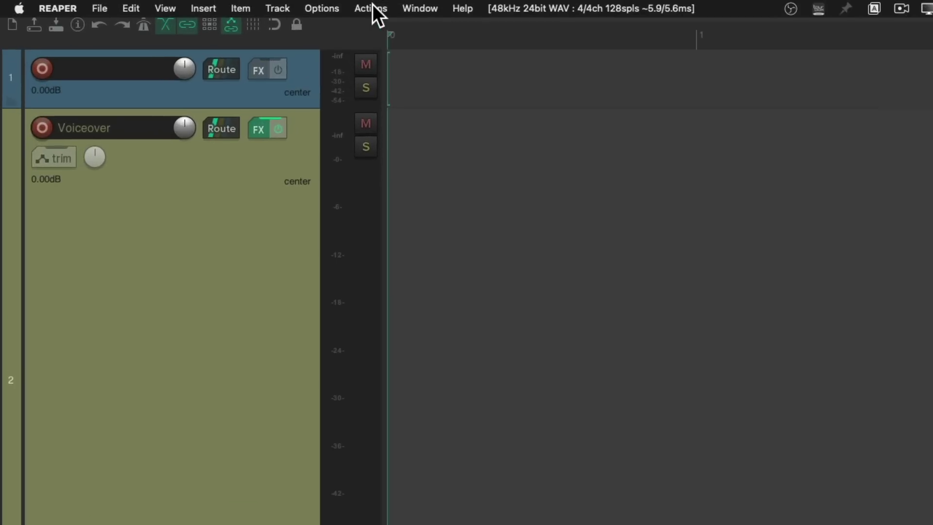
# Create a new custom action from "Insert media files..." and name it "Process Audio on Import"
pyautogui.click(248, 3)
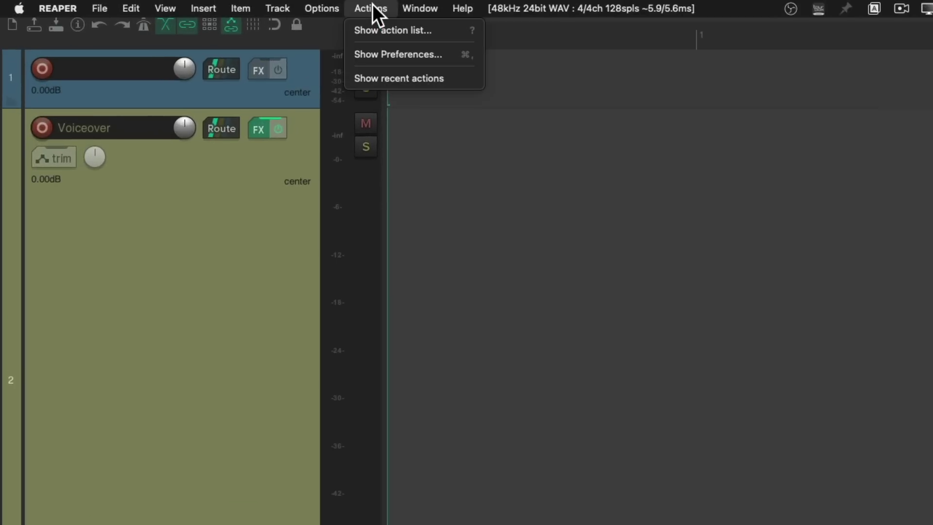
pyautogui.click(351, 26)
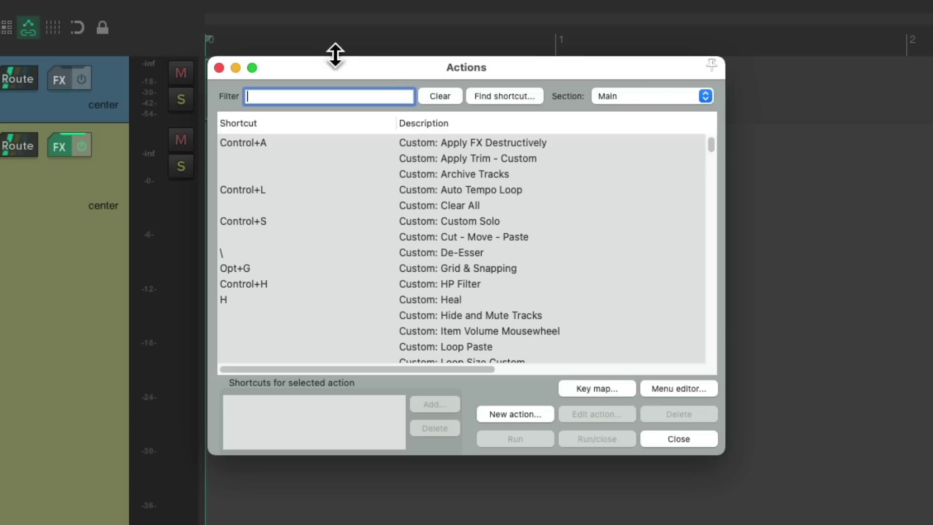
pyautogui.write('insert media')
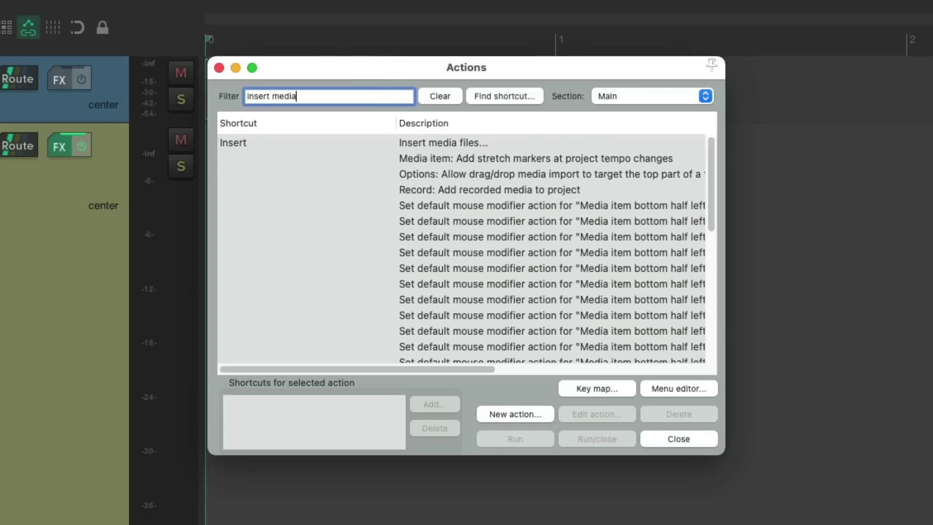
pyautogui.click(485, 145)
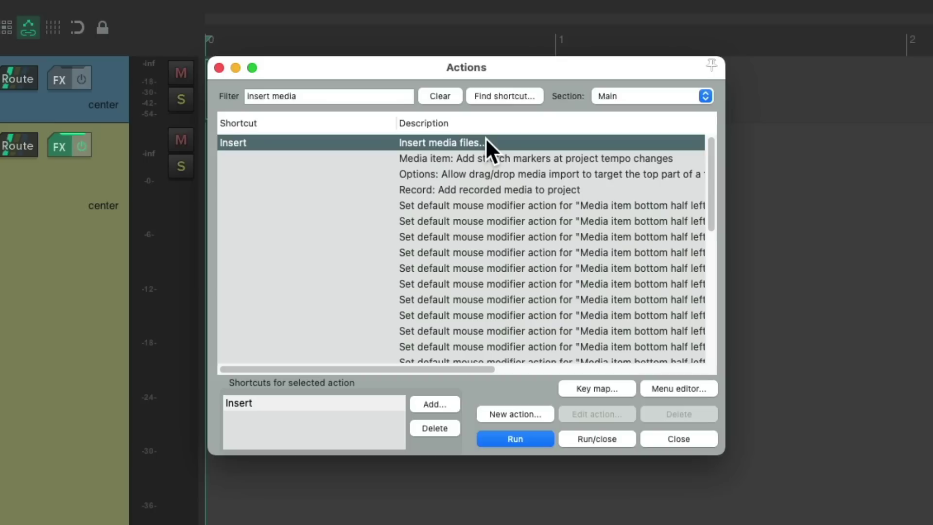
pyautogui.click(540, 414)
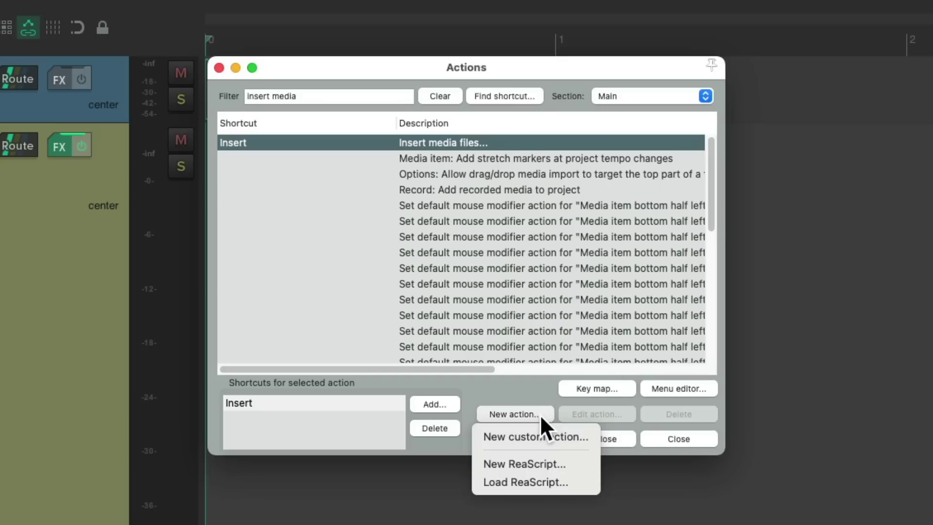
pyautogui.click(578, 436)
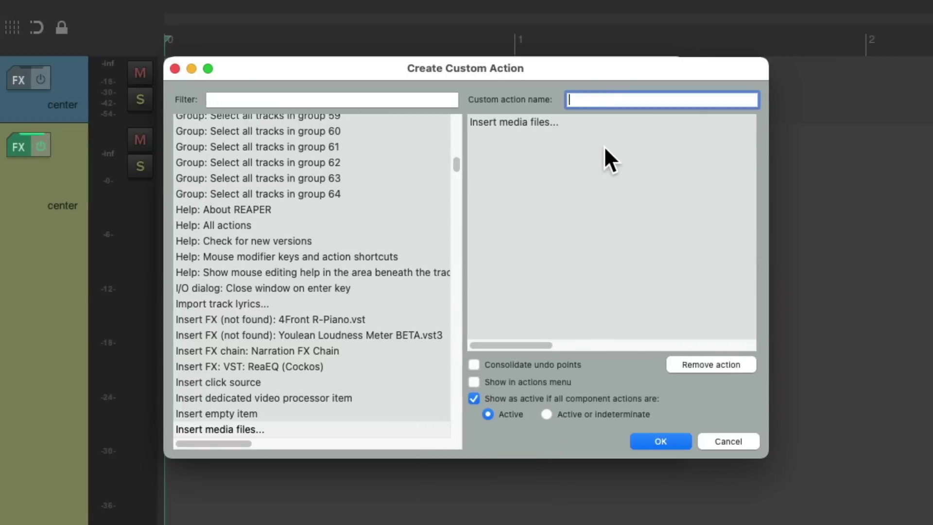
pyautogui.click(598, 120)
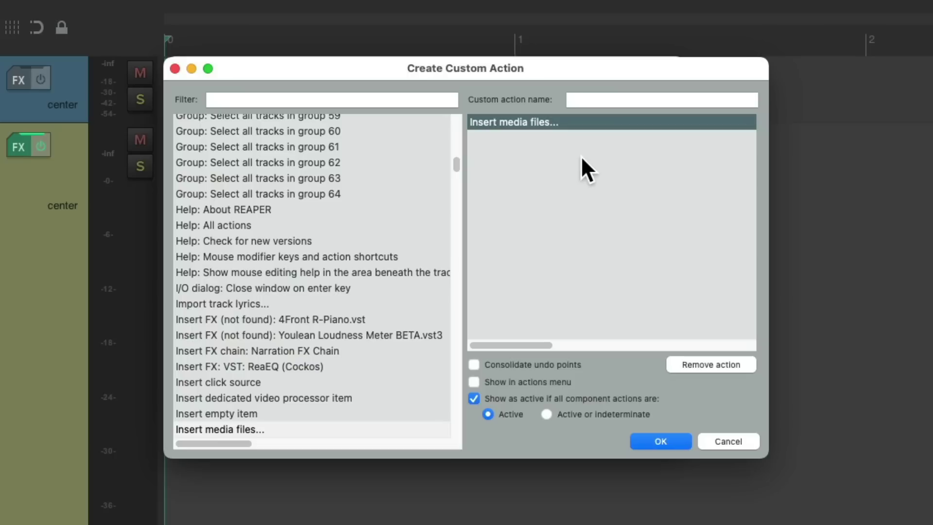
pyautogui.click(626, 99)
pyautogui.write('Process Audio on Import')
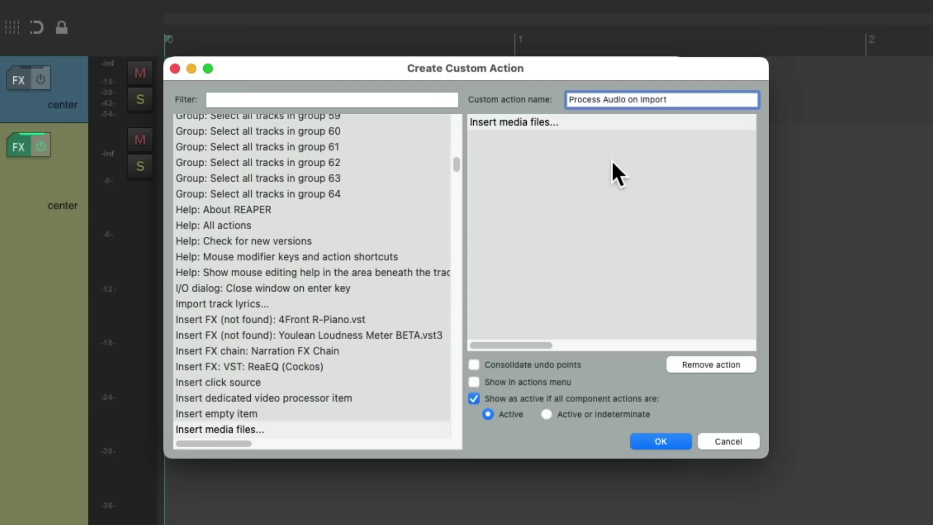
# Add "Item properties: Set take channel mode to mono (downmix)" after the media insert, save the custom action and close the action list
pyautogui.click(363, 97)
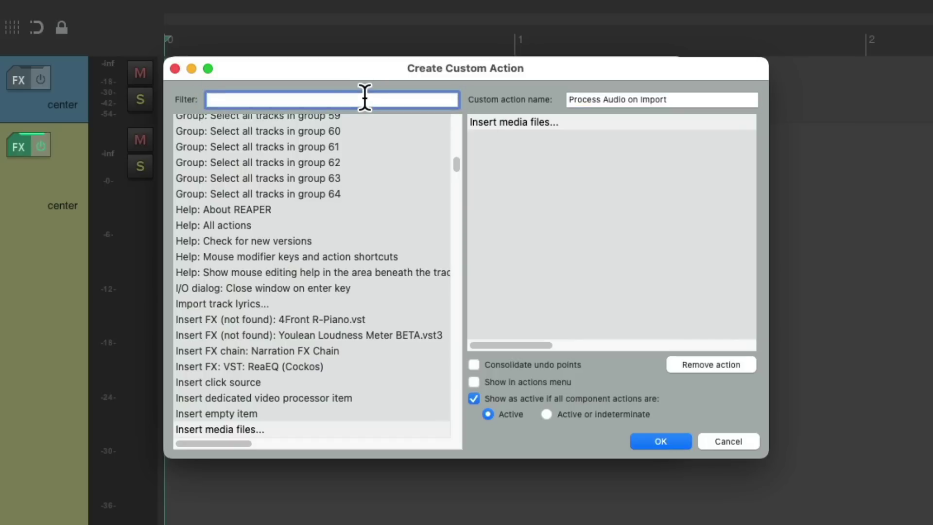
pyautogui.write('mono downmix')
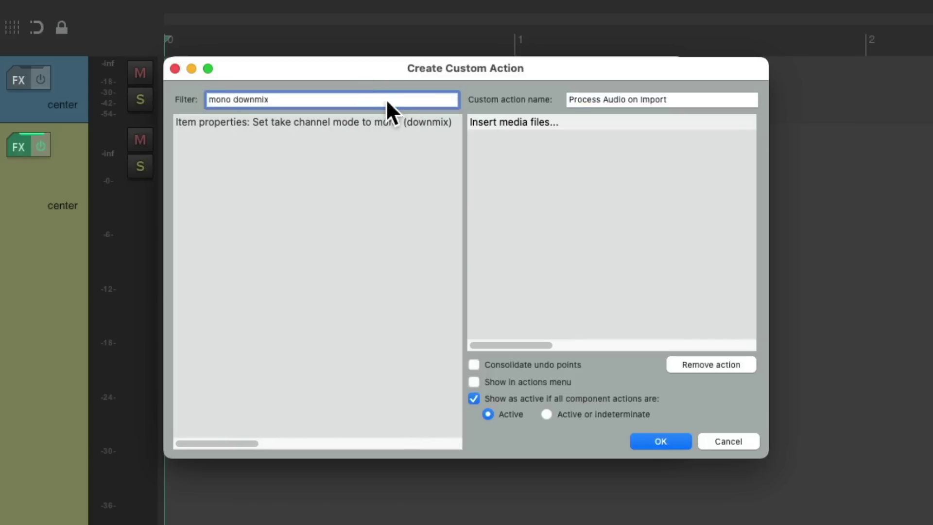
pyautogui.moveTo(365, 120); pyautogui.dragTo(536, 142)
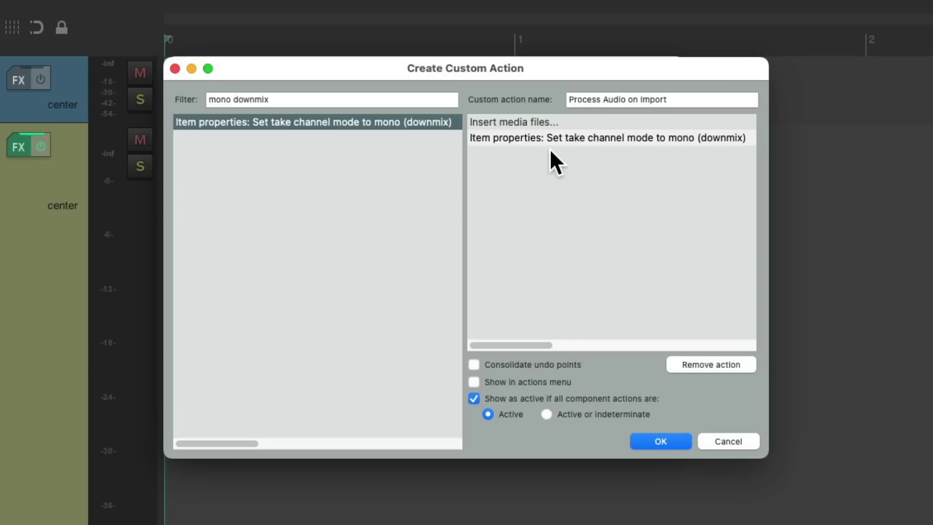
pyautogui.click(646, 441)
pyautogui.click(178, 67)
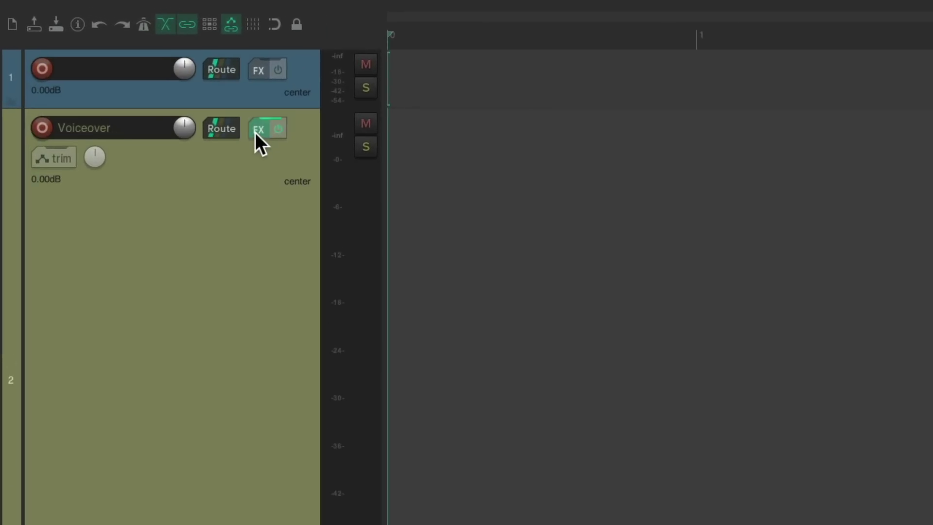
# Save all effects on the Voiceover track as an FX chain named "Narration FX"
pyautogui.click(255, 132)
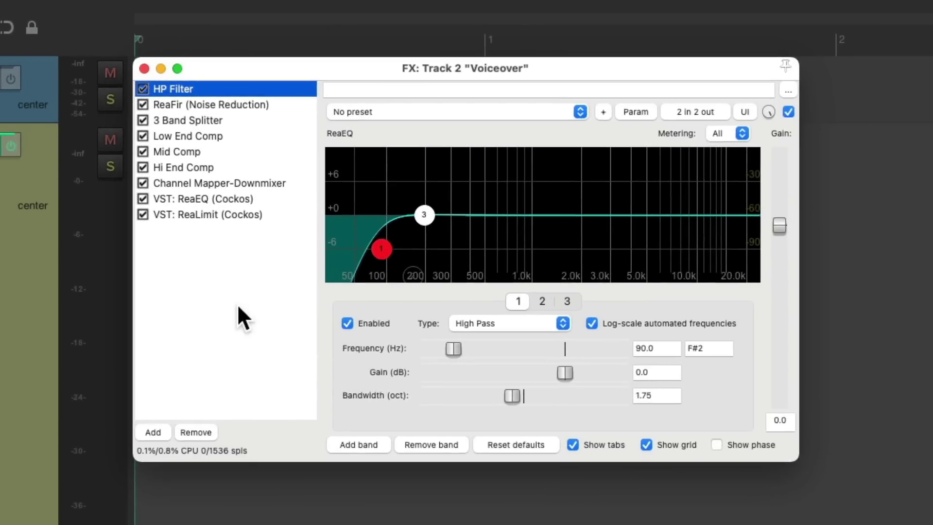
pyautogui.rightClick(206, 249)
pyautogui.moveTo(217, 298)
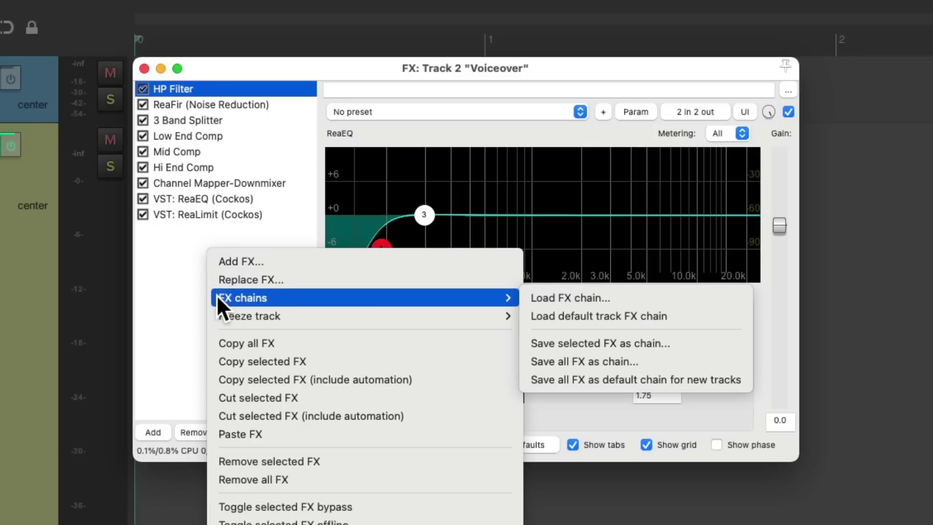
pyautogui.click(673, 361)
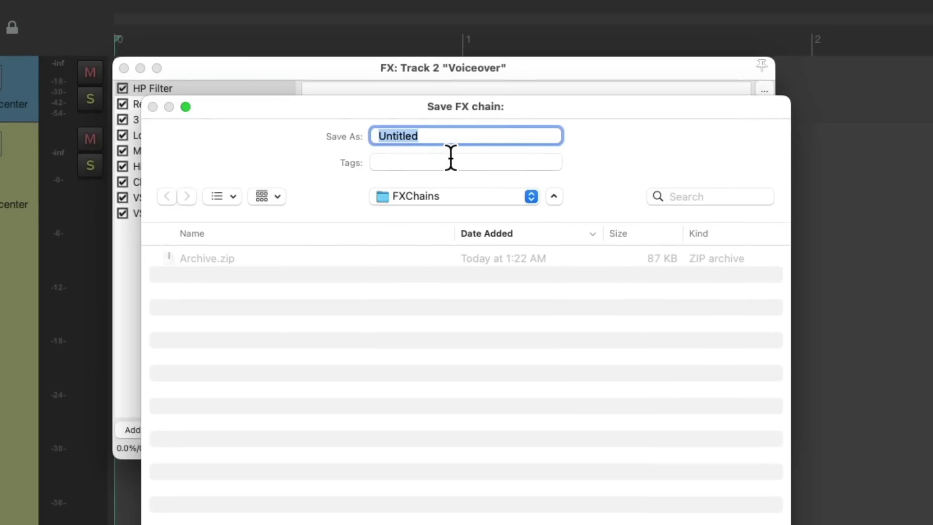
pyautogui.write('Narration FX')
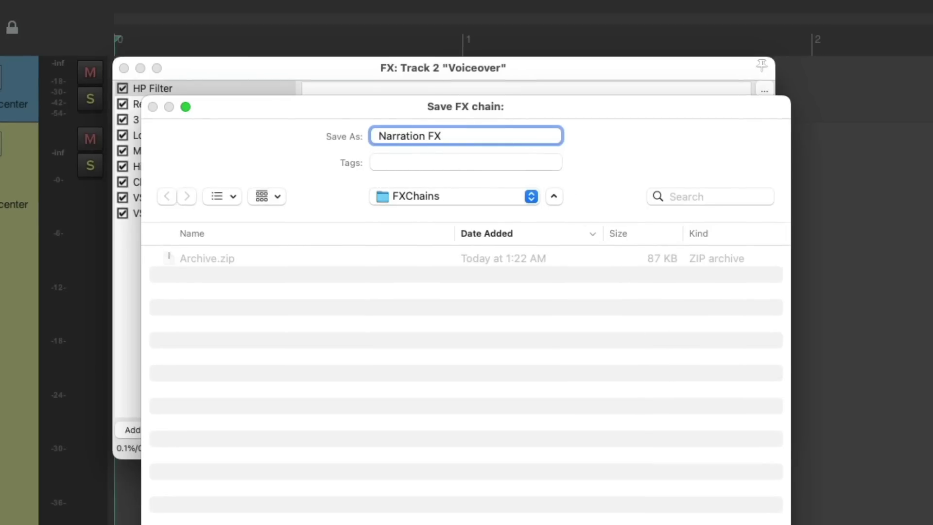
pyautogui.press('Return')
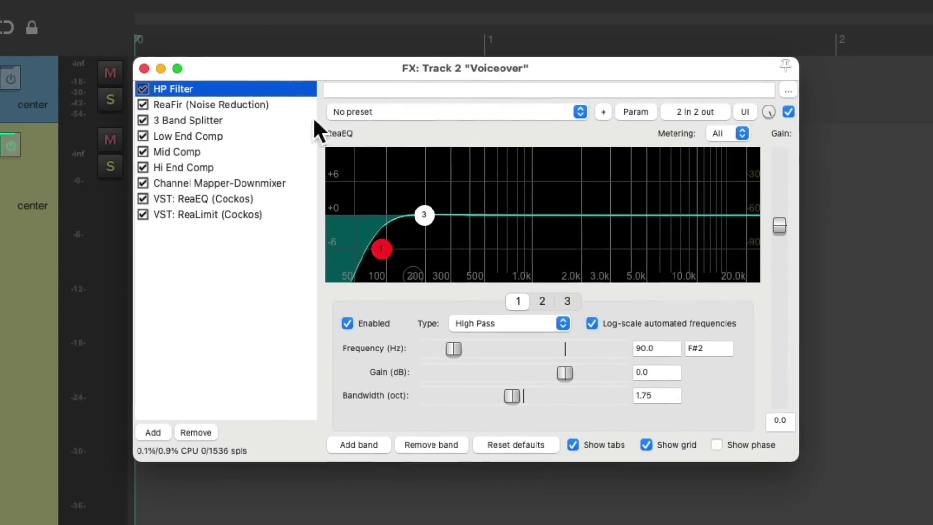
# Use Create shortcut on the saved Narration FX chain in the FX browser without assigning a key, then close the browser
pyautogui.doubleClick(208, 253)
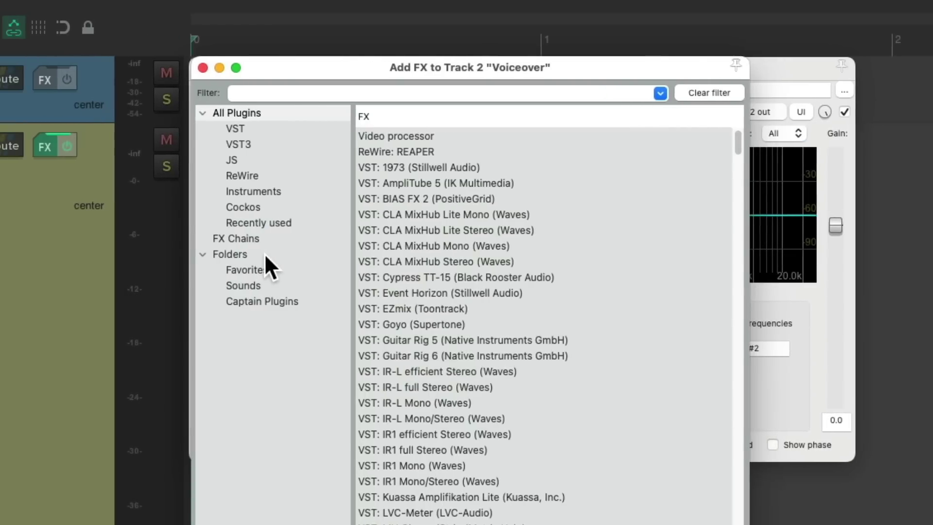
pyautogui.click(284, 238)
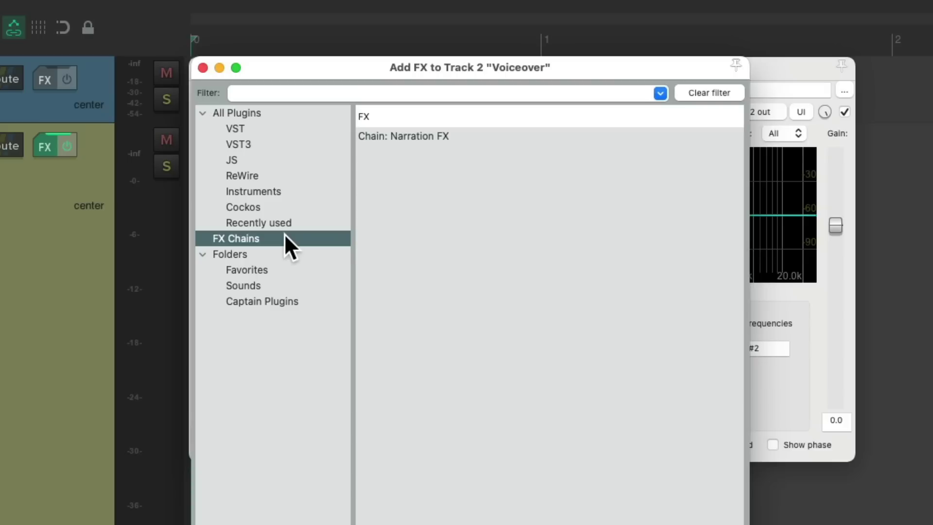
pyautogui.click(480, 135)
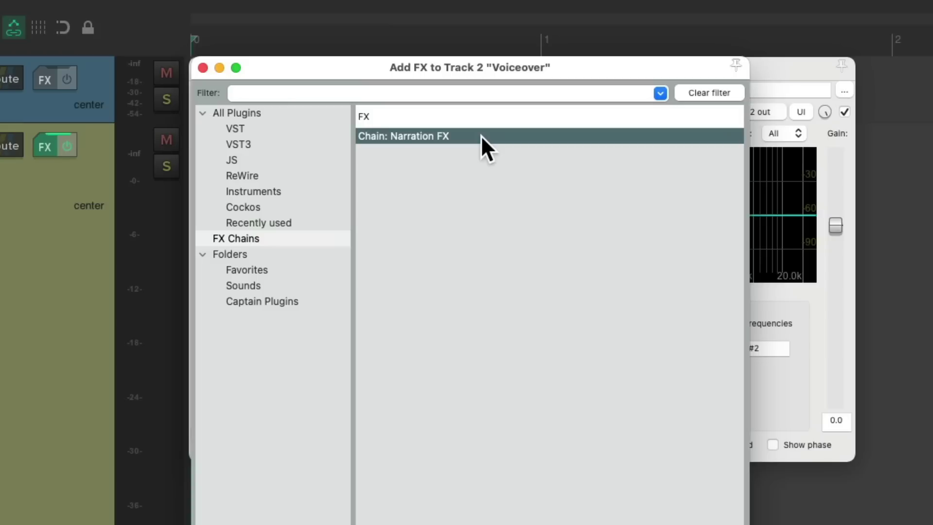
pyautogui.rightClick(480, 135)
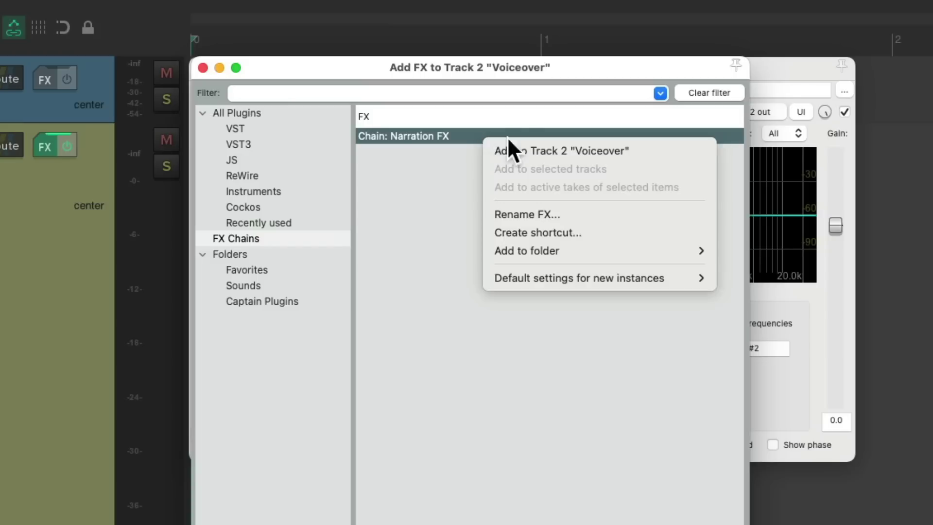
pyautogui.click(597, 241)
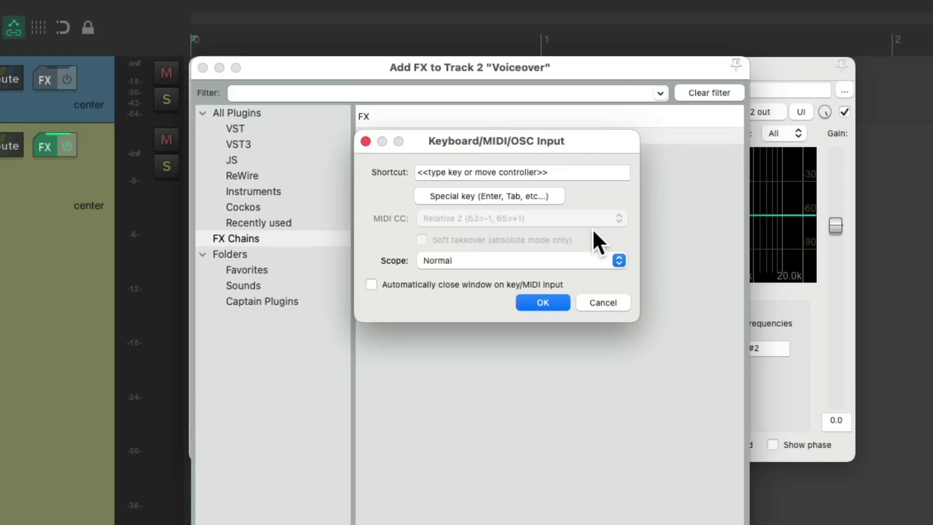
pyautogui.click(598, 301)
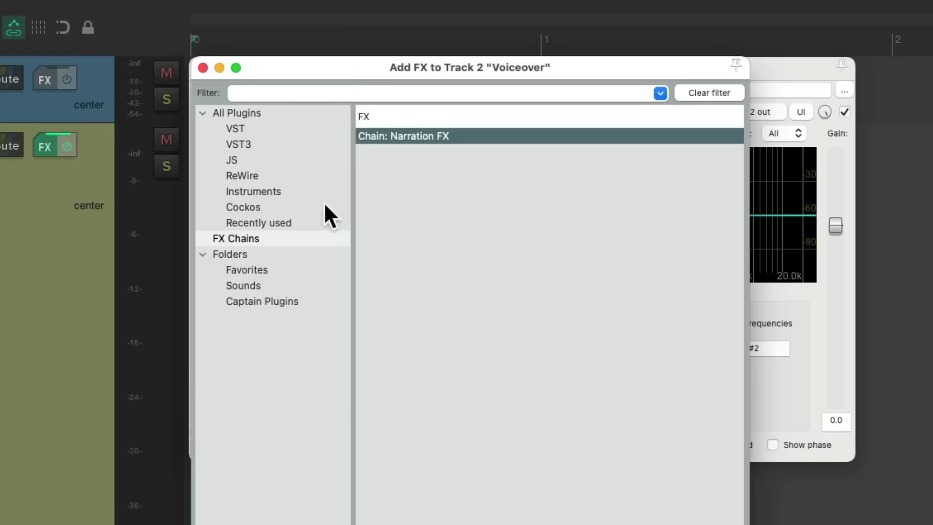
pyautogui.click(203, 68)
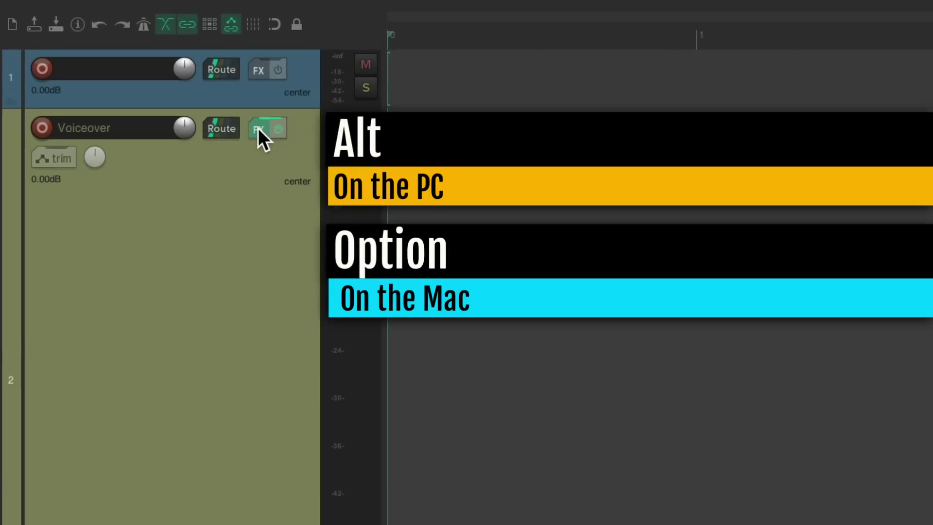
# Edit the custom action "Process Audio on Import" and add "Insert FX chain: Narration FX" after the mono downmix action
pyautogui.moveTo(396, 10)
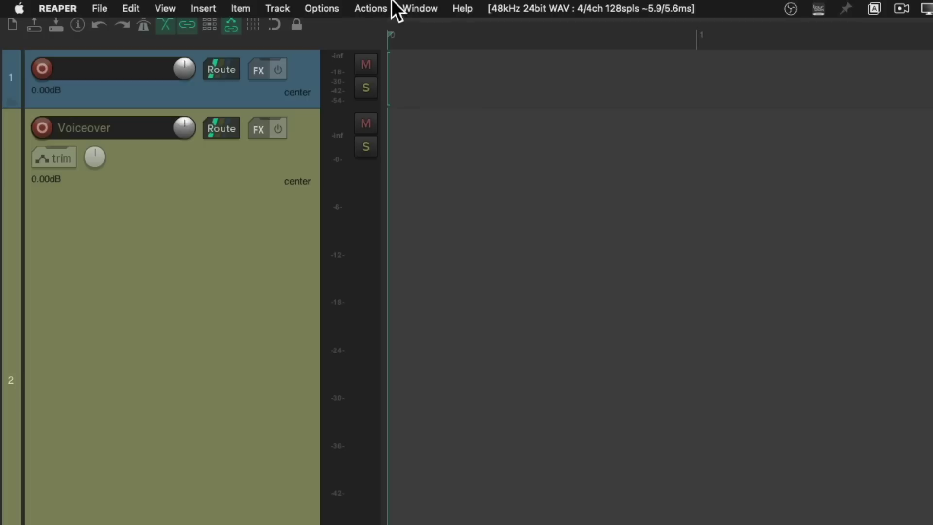
pyautogui.click(367, 7)
pyautogui.click(353, 31)
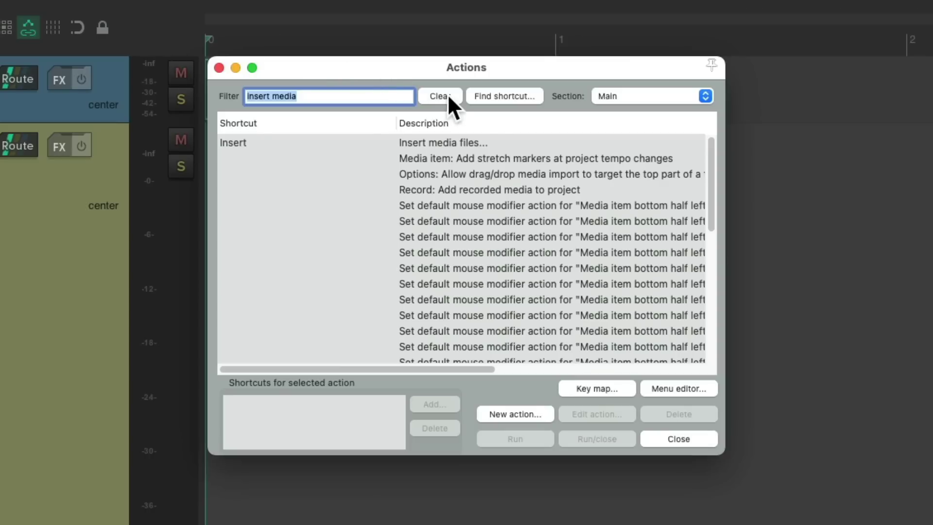
pyautogui.click(447, 95)
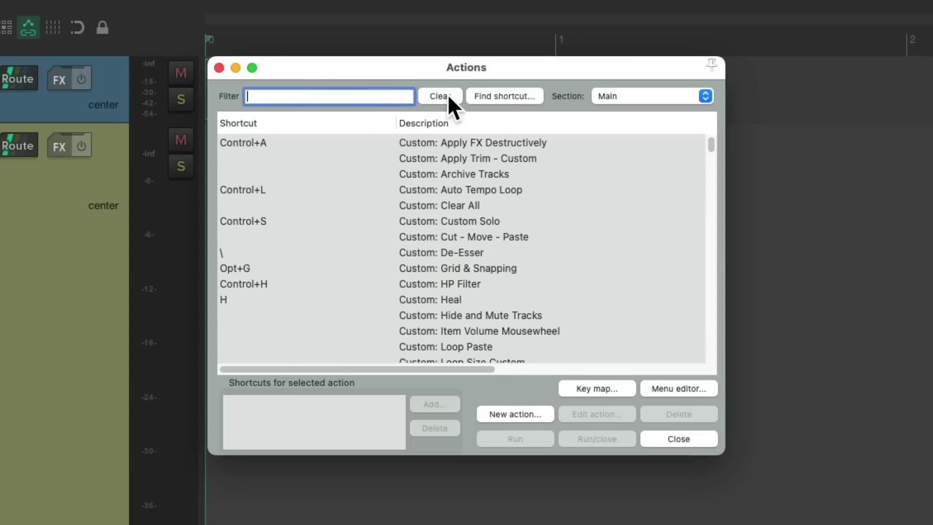
pyautogui.scroll(-10, 598, 245)
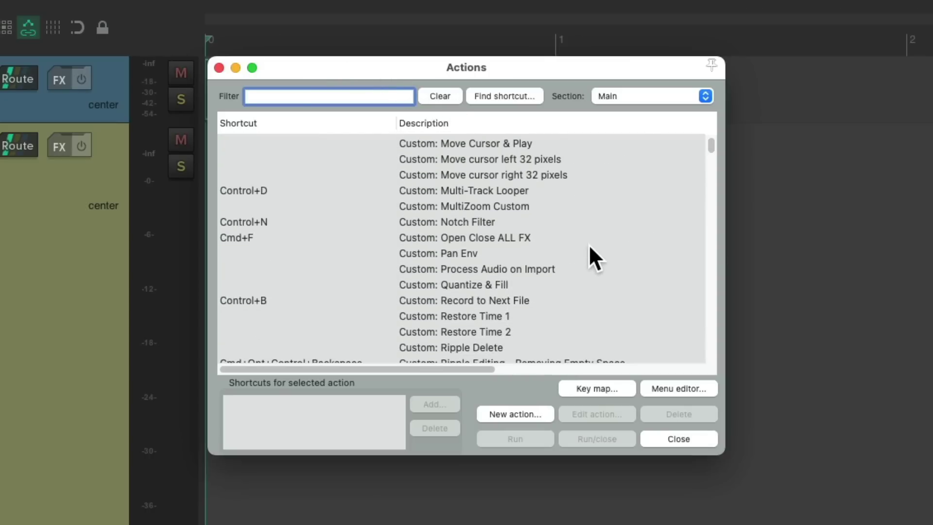
pyautogui.click(538, 267)
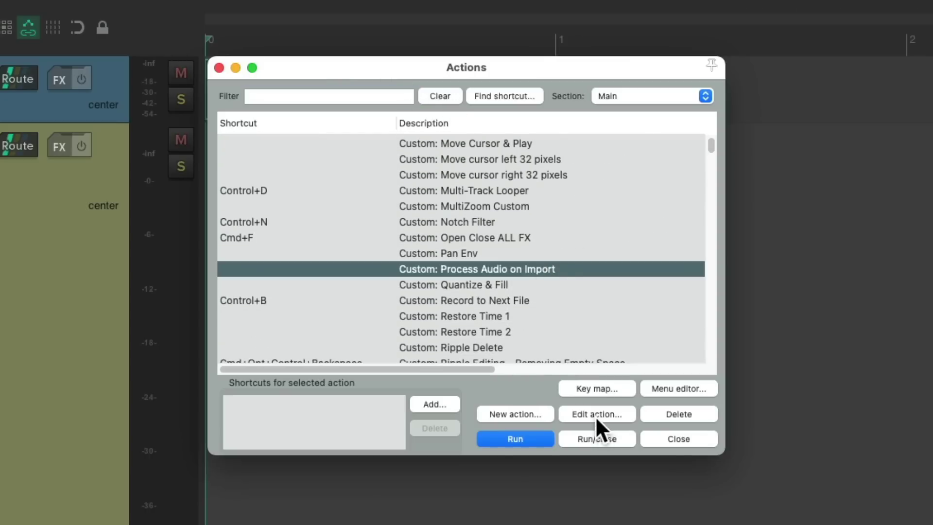
pyautogui.click(596, 414)
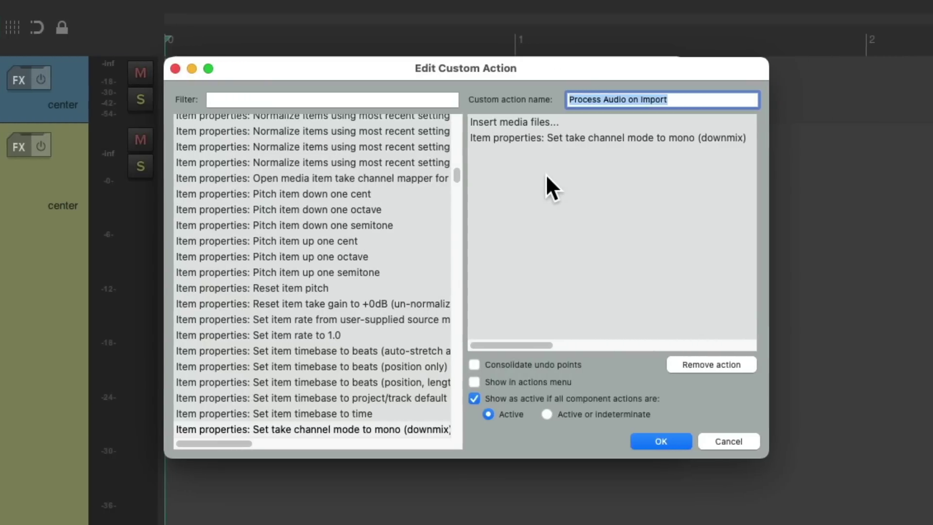
pyautogui.click(412, 98)
pyautogui.write('fx chain')
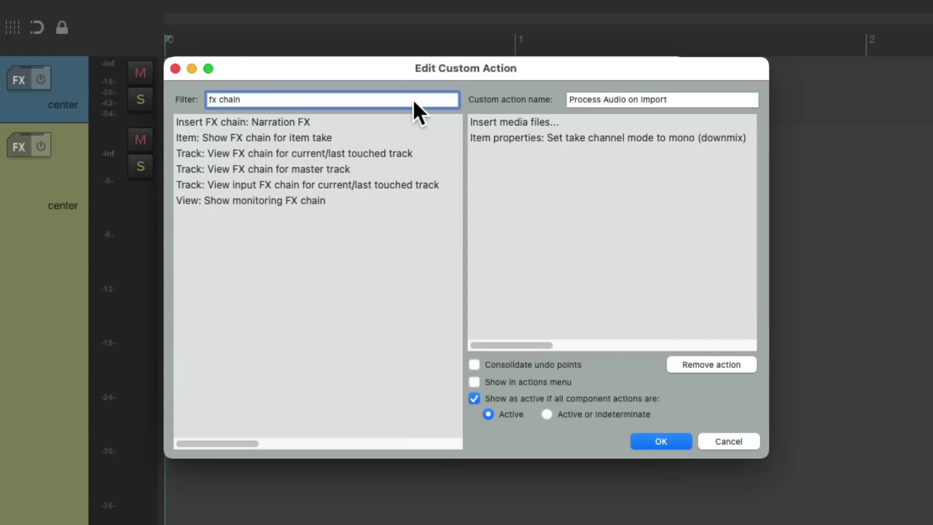
pyautogui.click(332, 120)
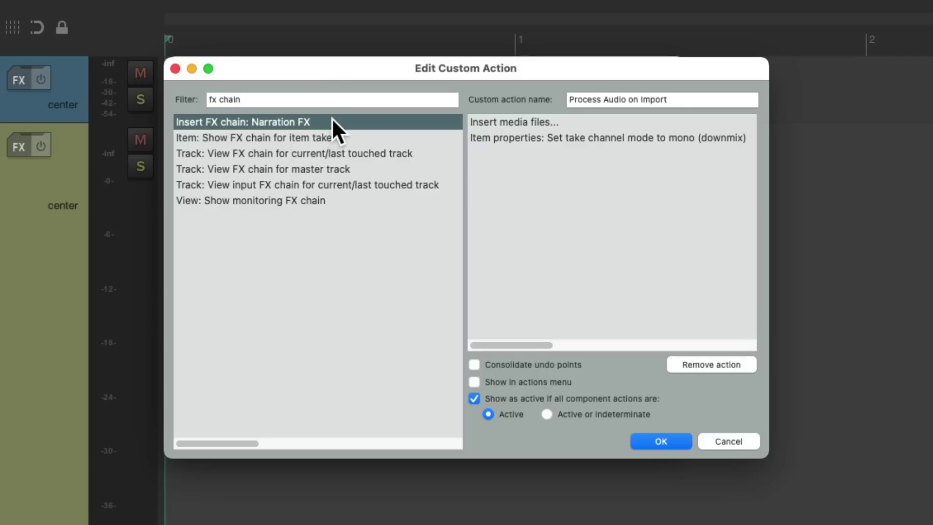
pyautogui.moveTo(301, 121); pyautogui.dragTo(536, 188)
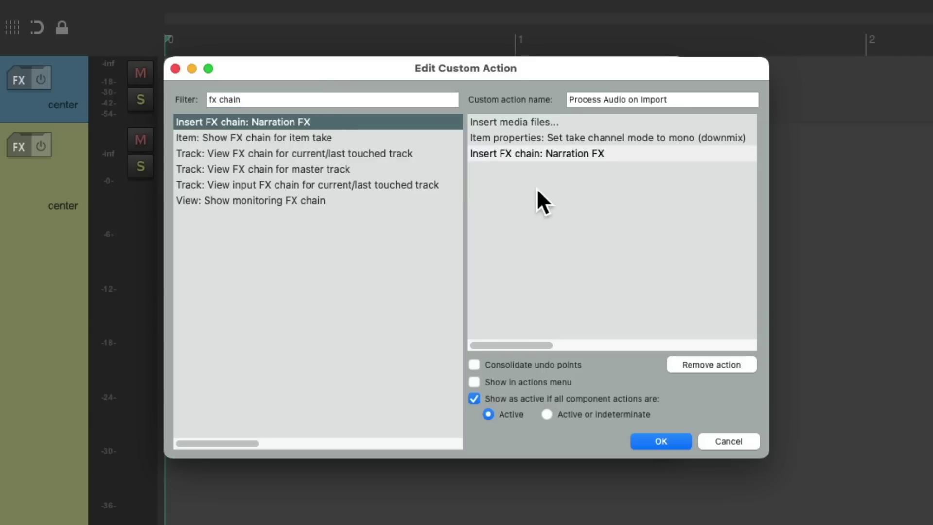
# Add "Item: Glue items, ignoring time selection" after the Narration FX chain insert, save the custom action and close the action list
pyautogui.click(586, 122)
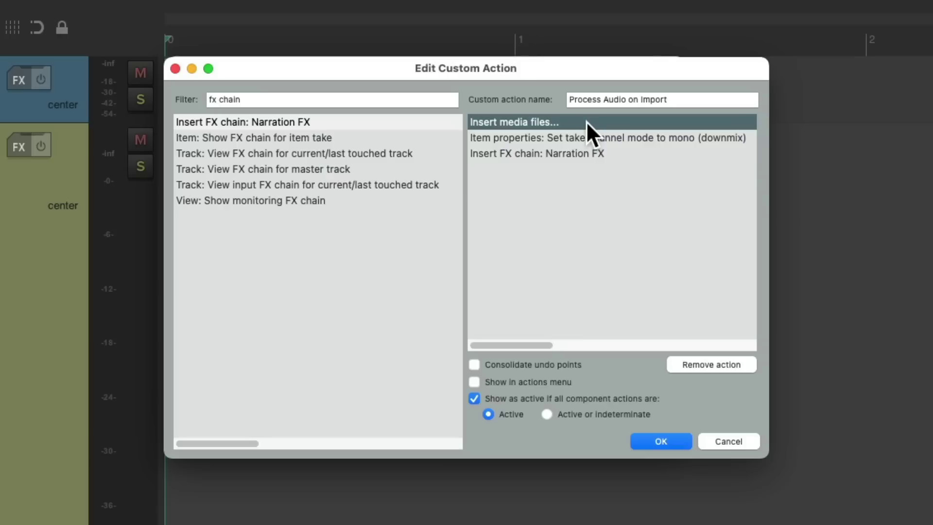
pyautogui.click(637, 138)
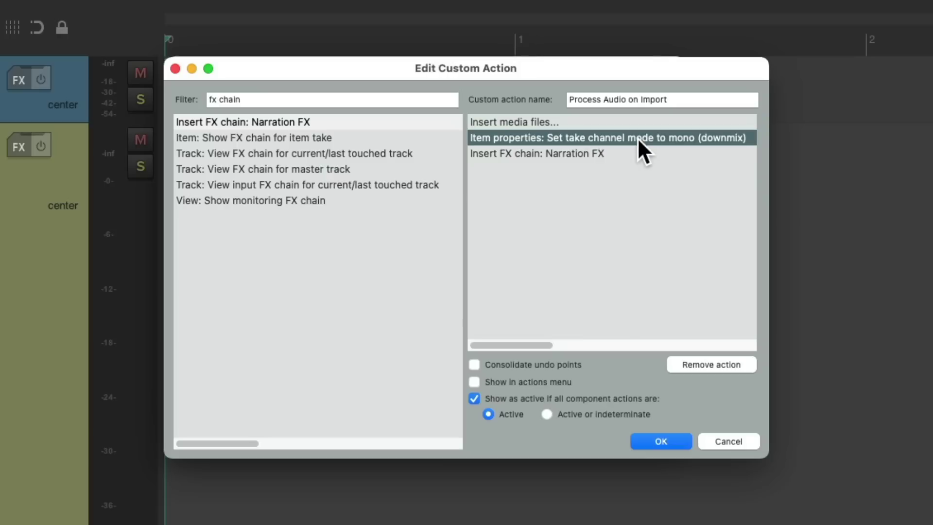
pyautogui.click(615, 149)
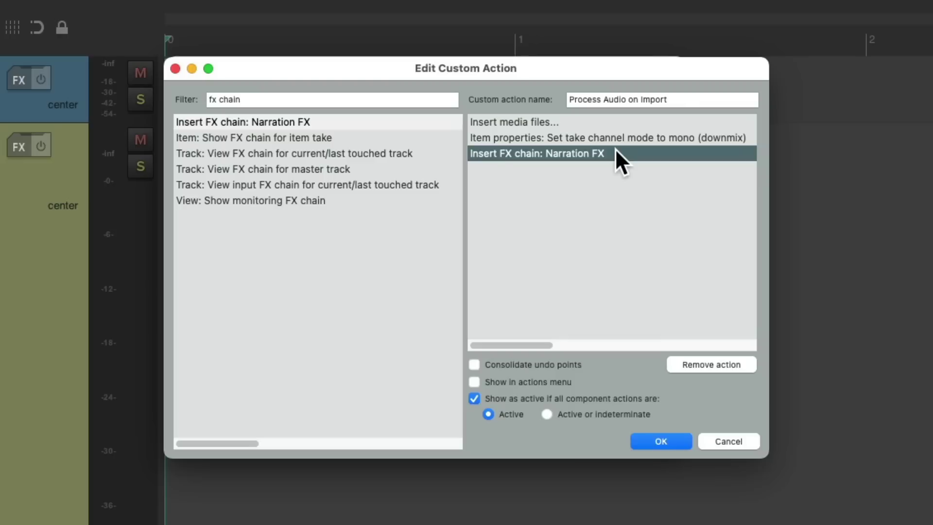
pyautogui.click(385, 99)
pyautogui.press('super+a')
pyautogui.write('glue')
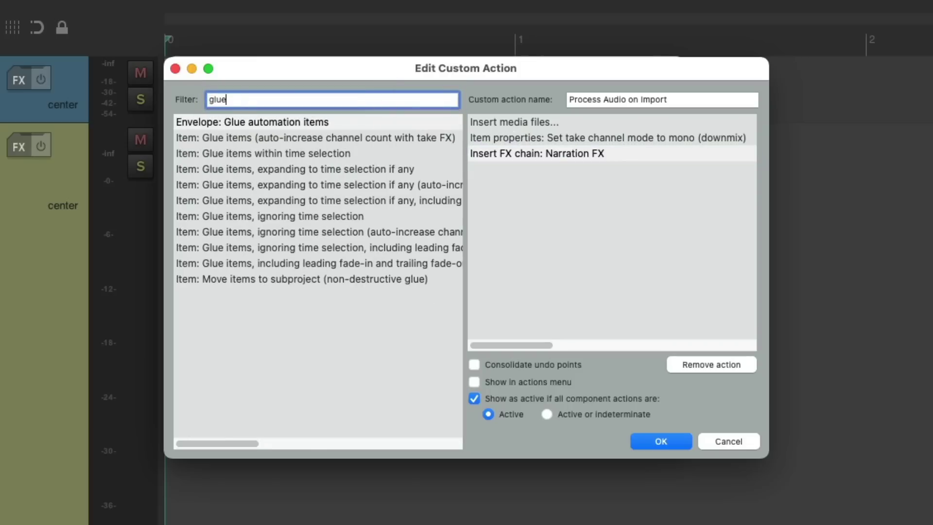
pyautogui.click(371, 215)
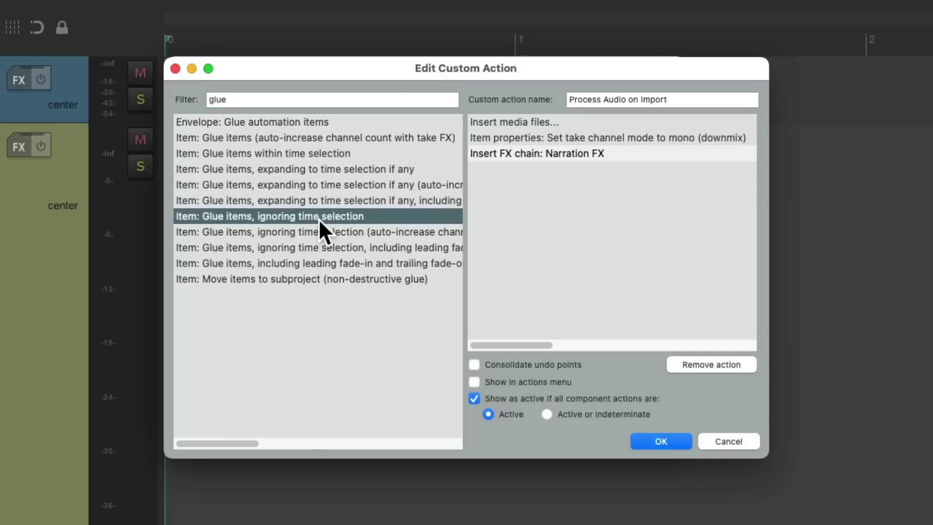
pyautogui.moveTo(319, 219); pyautogui.dragTo(584, 200)
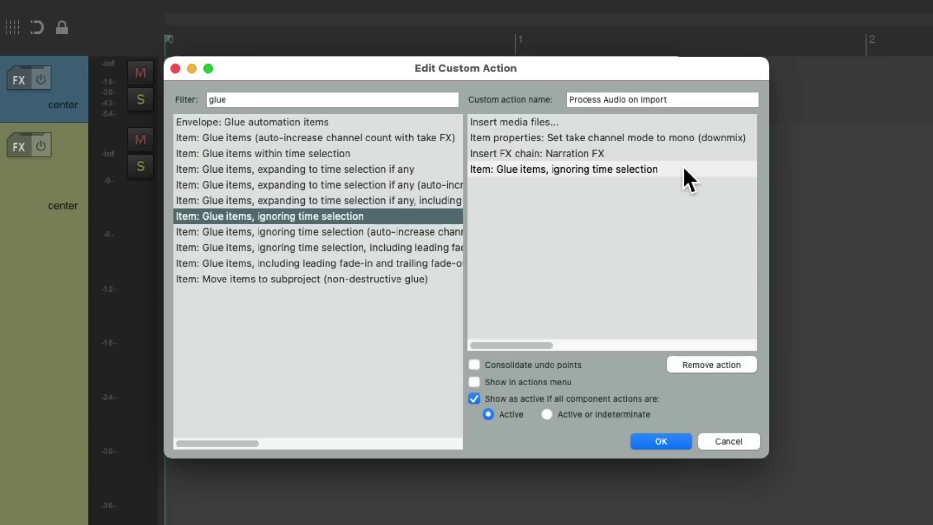
pyautogui.click(653, 439)
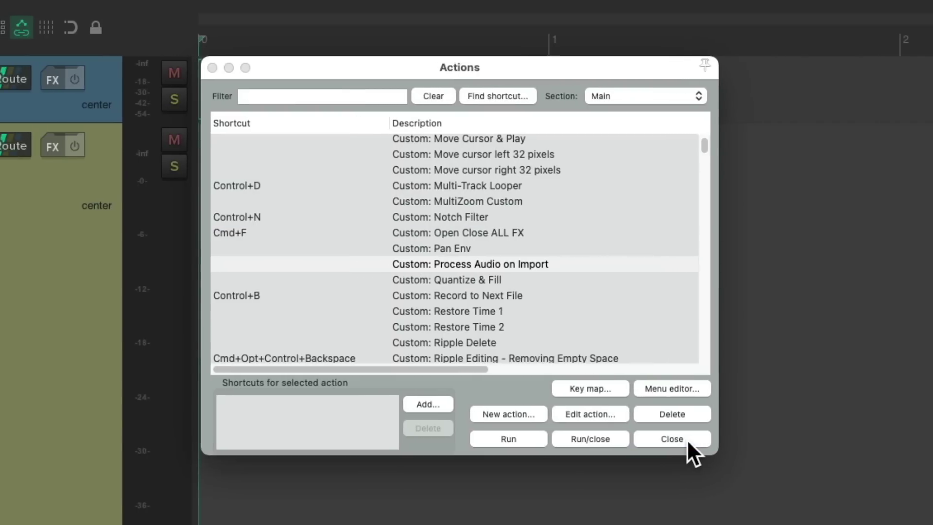
pyautogui.click(493, 264)
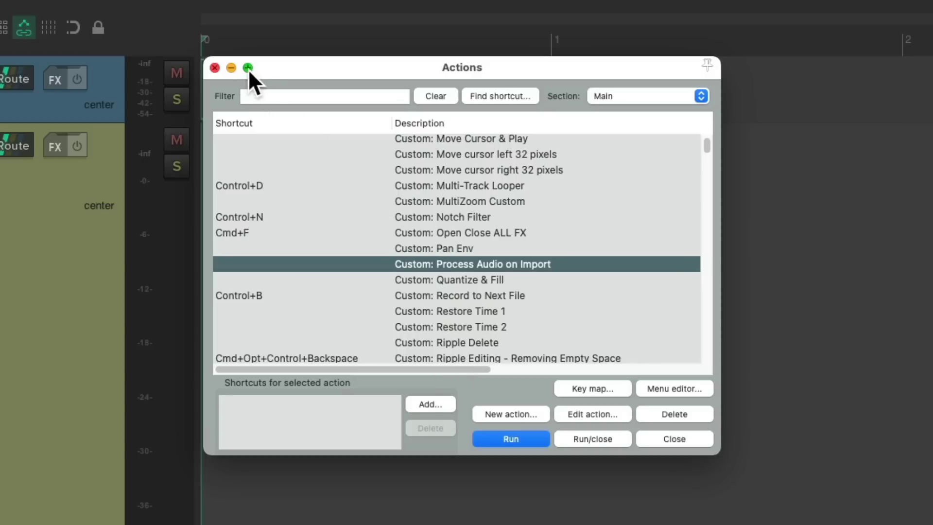
pyautogui.click(214, 68)
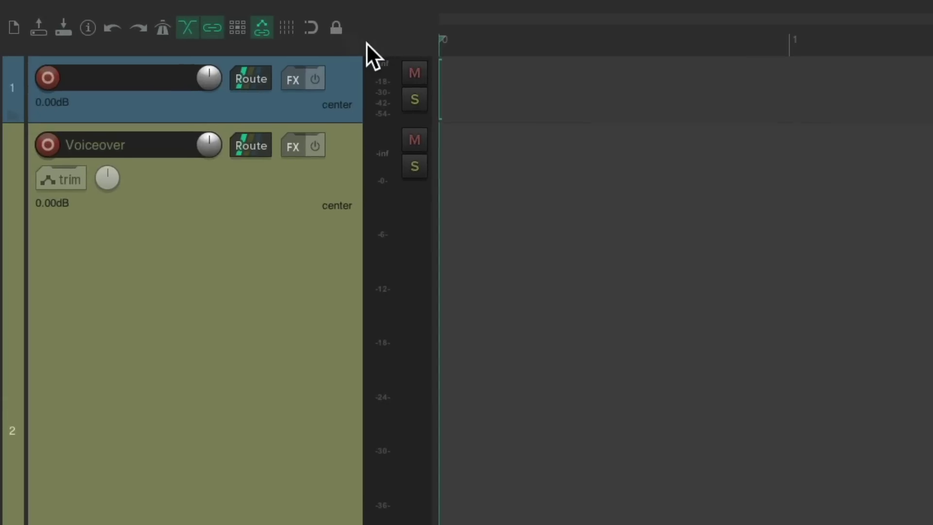
# Add the "Custom: Process Audio on Import" action to the end of the main toolbar
pyautogui.rightClick(374, 39)
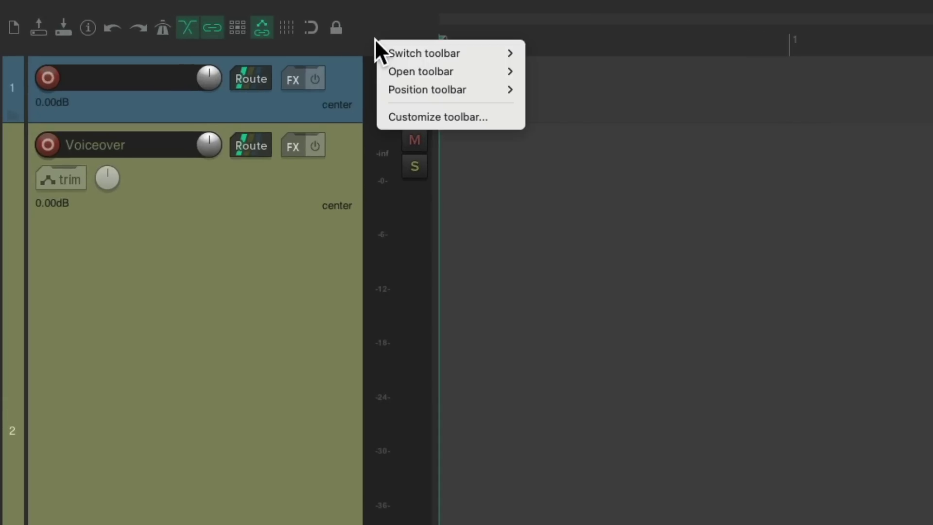
pyautogui.click(381, 117)
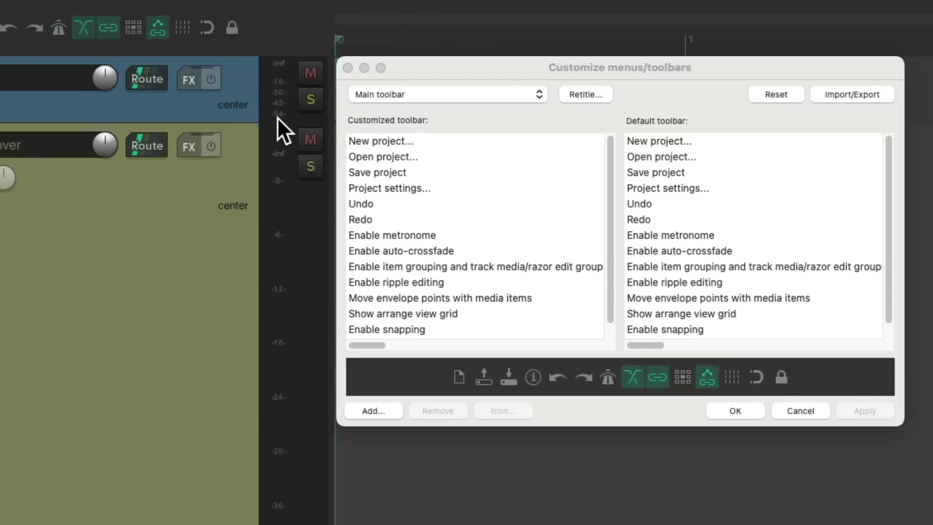
pyautogui.scroll(-2, 363, 227)
pyautogui.scroll(1, 363, 227)
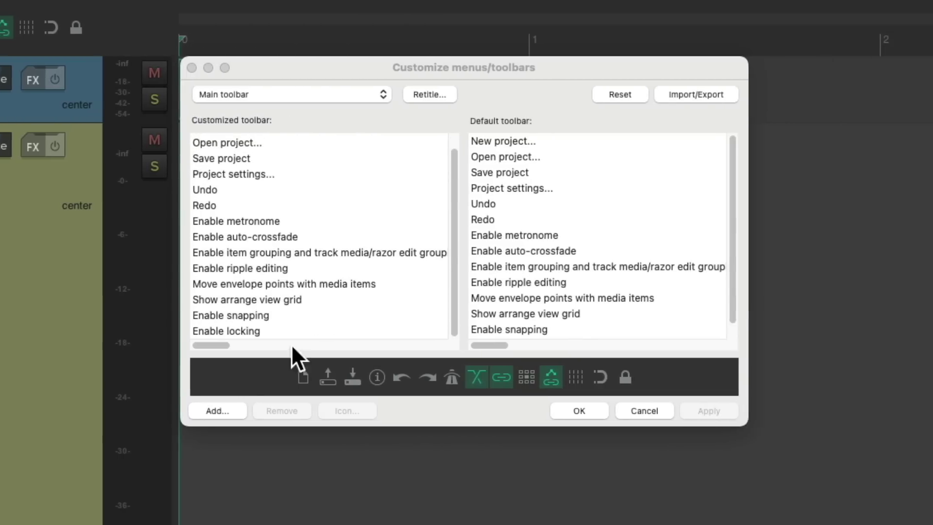
pyautogui.click(234, 412)
pyautogui.scroll(-3, 539, 310)
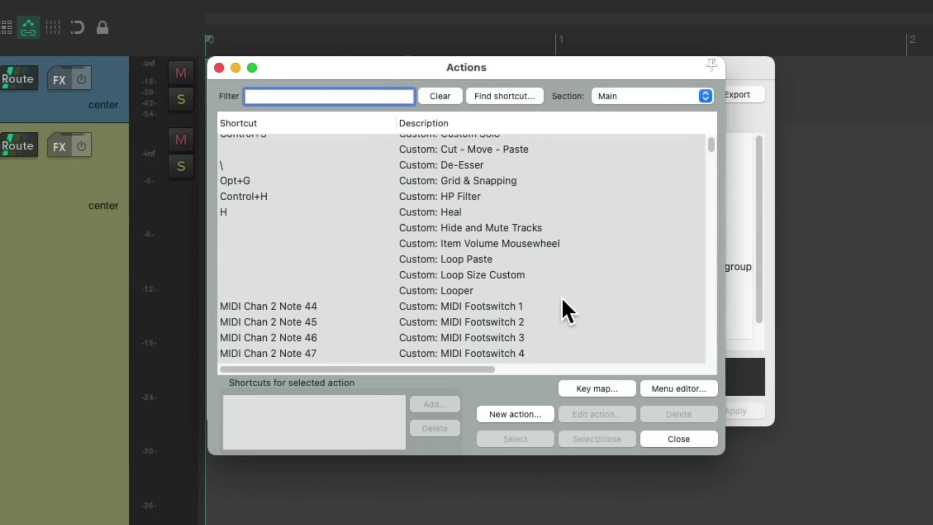
pyautogui.scroll(-10, 562, 299)
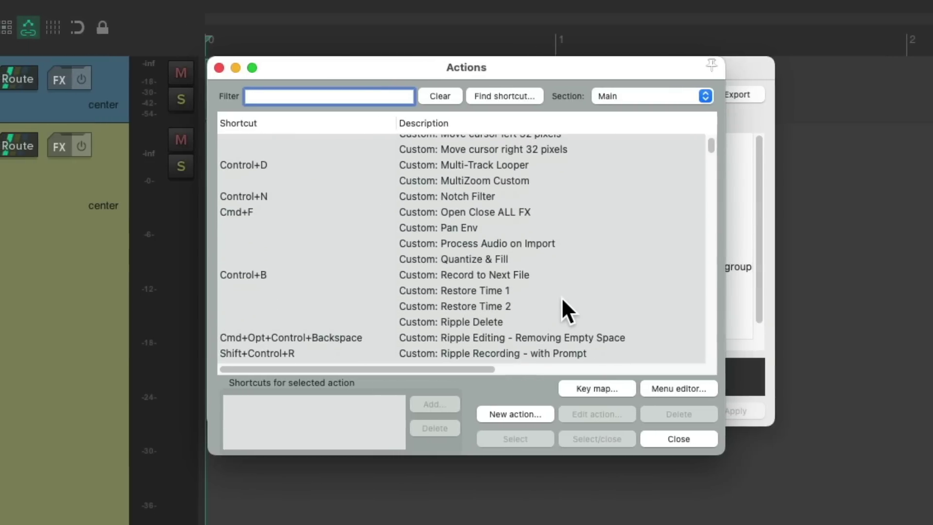
pyautogui.click(503, 237)
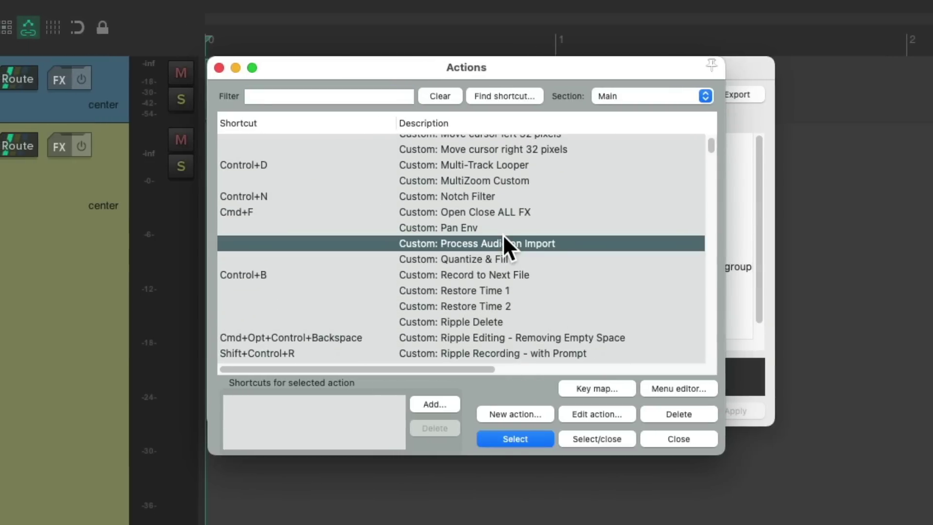
pyautogui.click(611, 435)
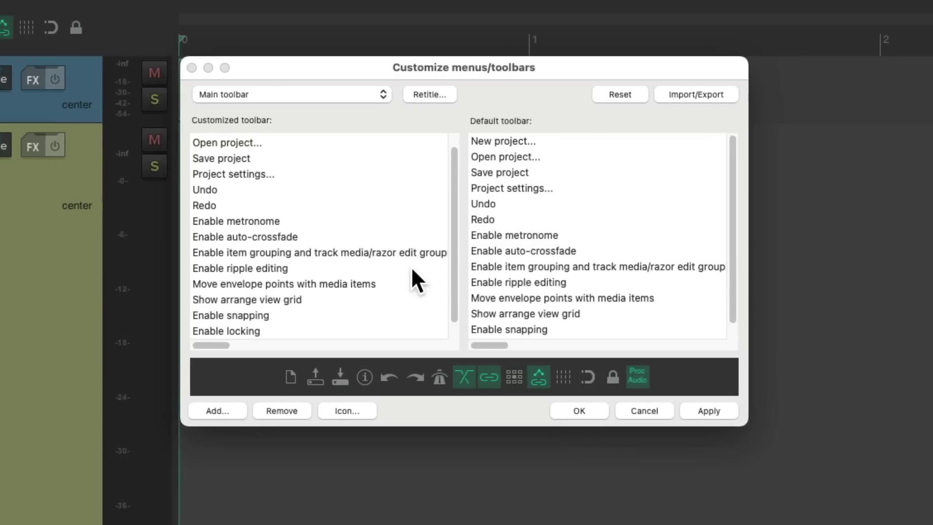
pyautogui.scroll(-2, 412, 270)
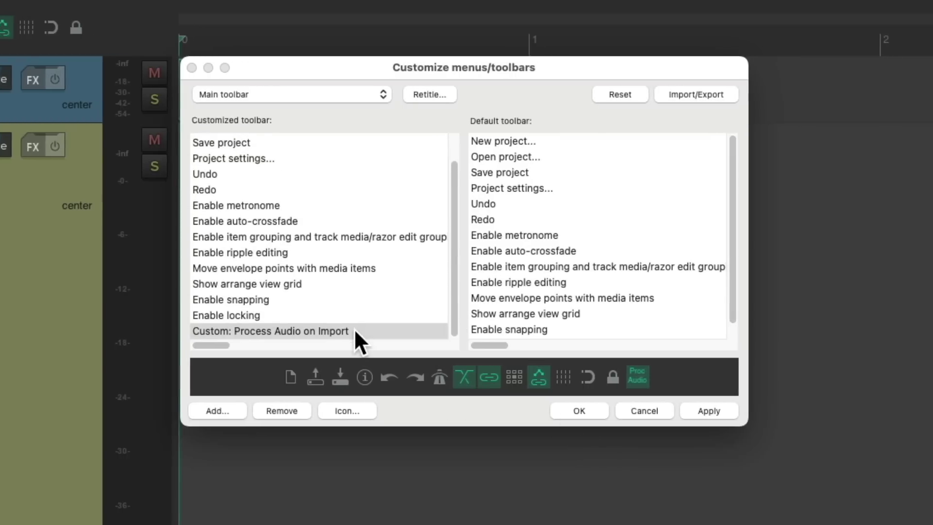
# Assign the toolbar_audio_waveform.png icon to the new Process Audio on Import button and save the toolbar customization
pyautogui.doubleClick(632, 381)
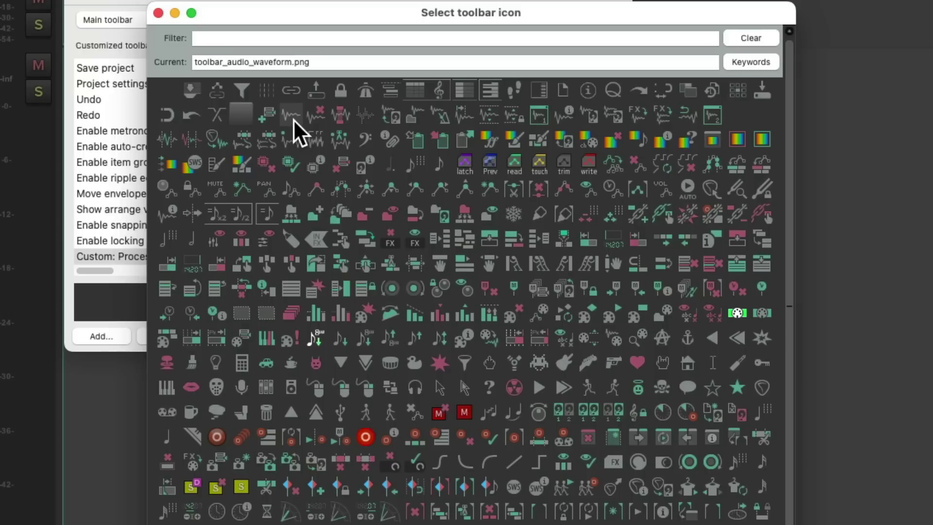
pyautogui.click(293, 119)
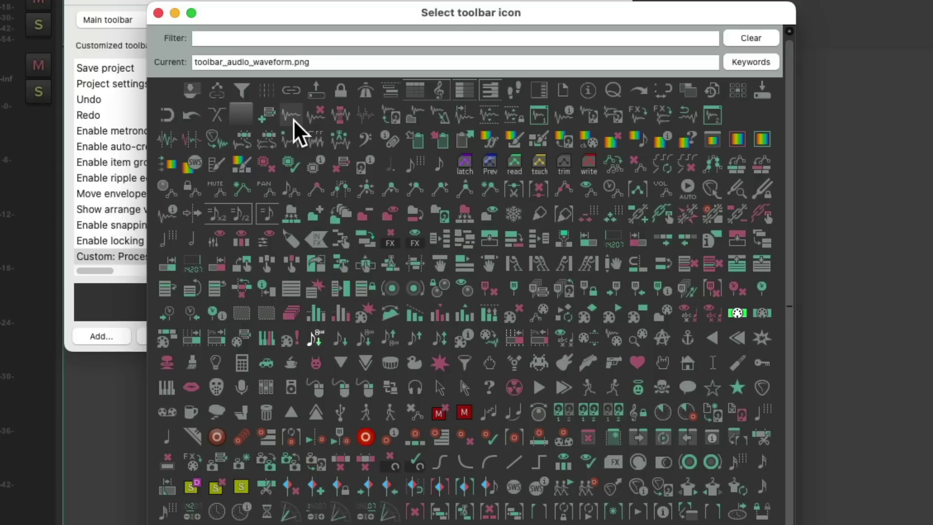
pyautogui.click(159, 13)
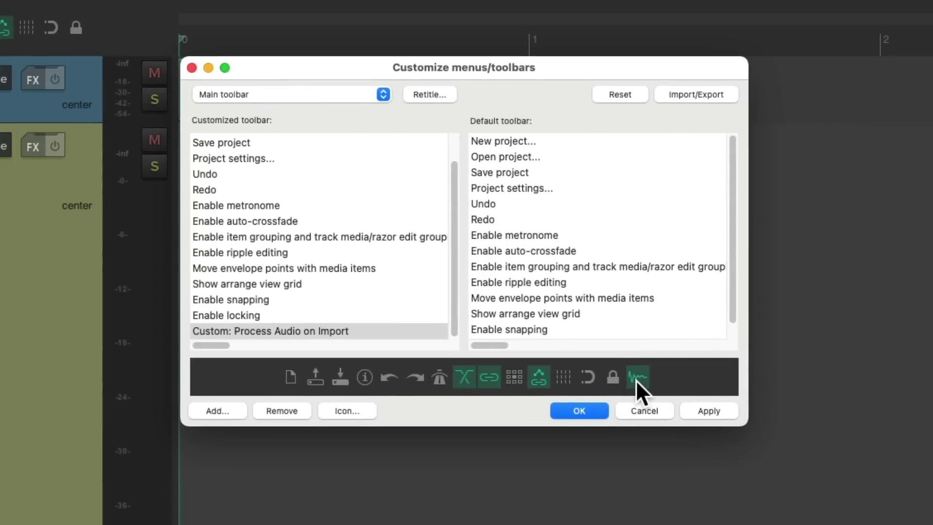
pyautogui.click(579, 409)
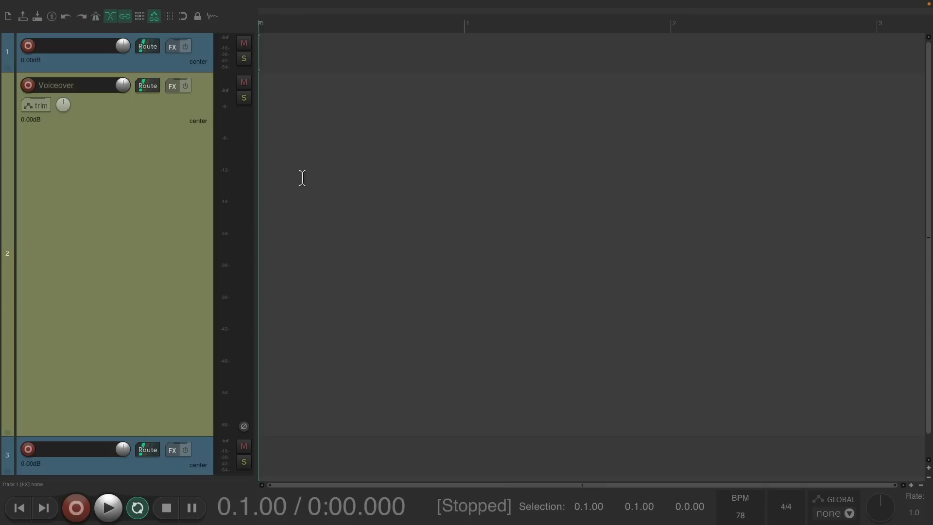
# Select the Voiceover track and place the edit cursor at the start of the project
pyautogui.click(107, 167)
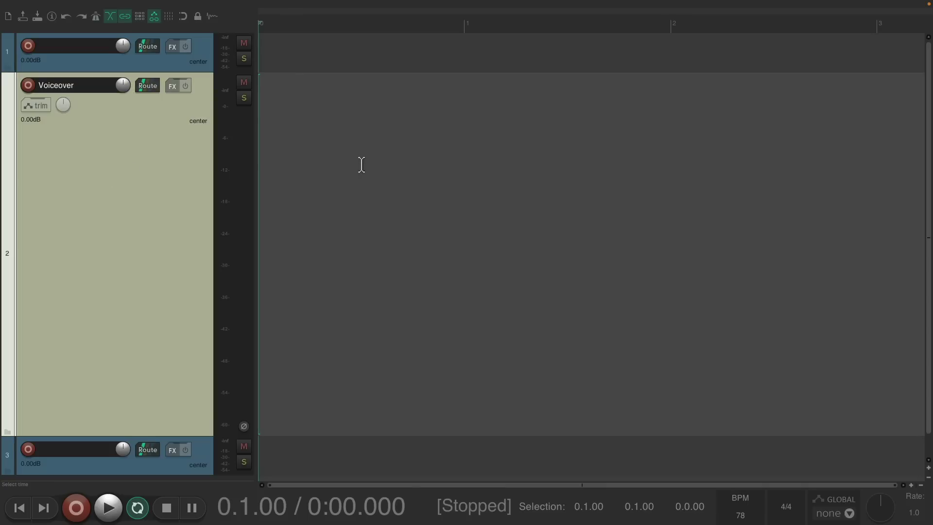
pyautogui.click(394, 162)
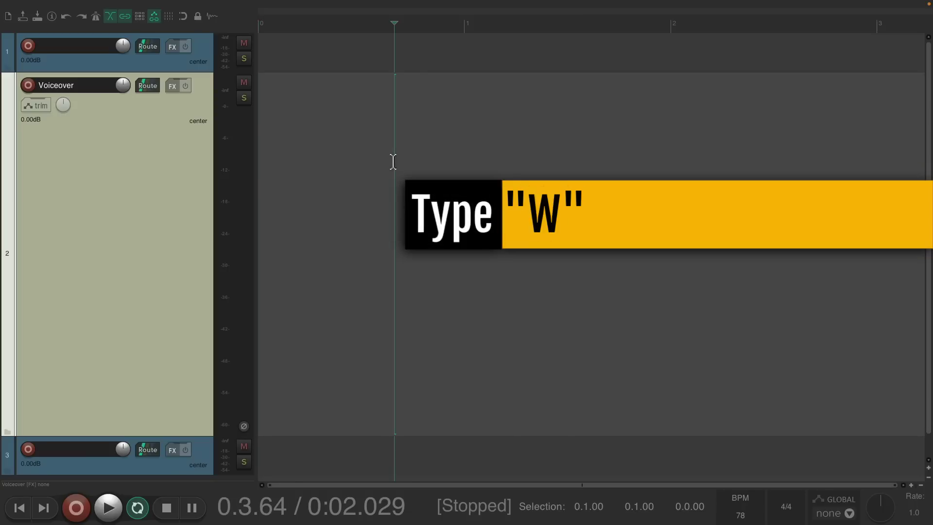
pyautogui.press('w')
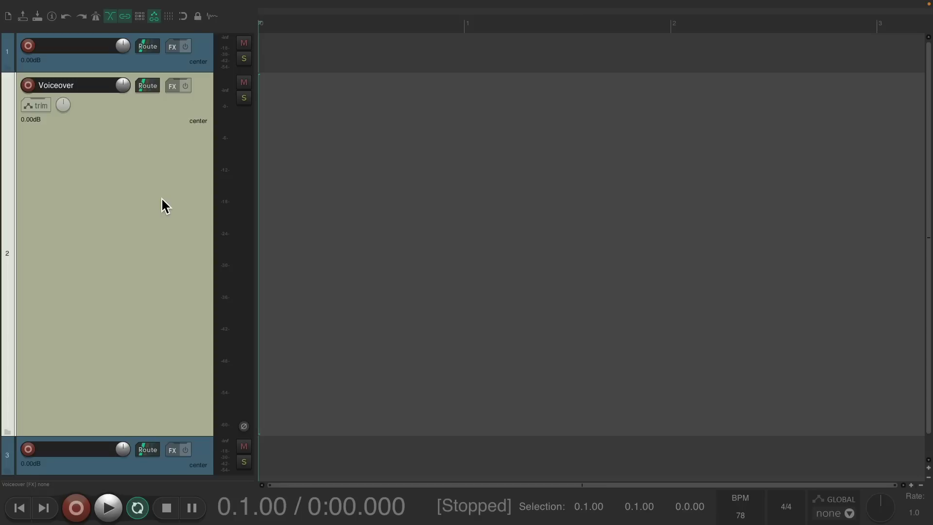
pyautogui.click(345, 177)
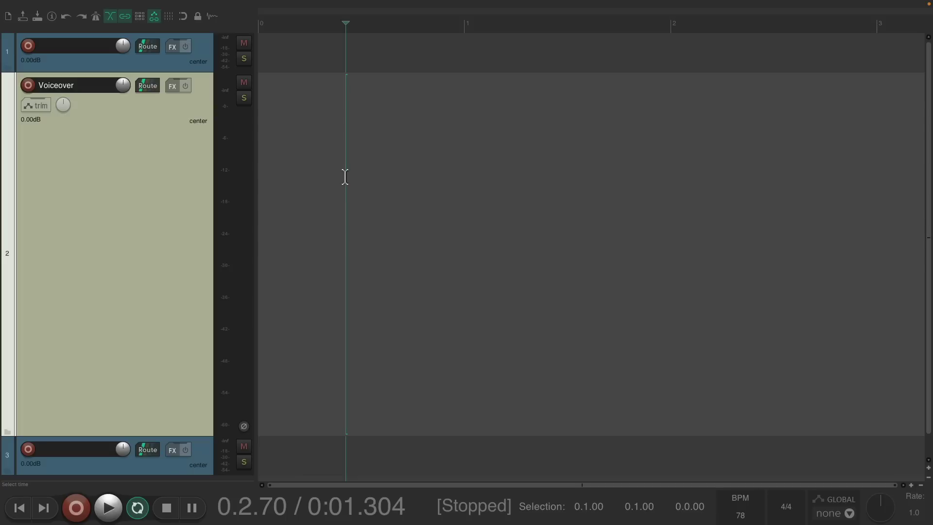
pyautogui.press('Home')
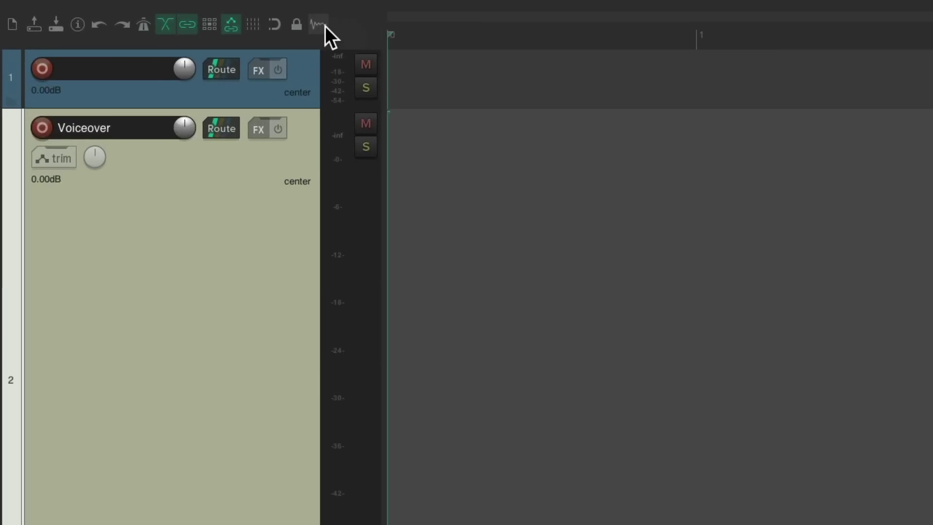
# Run the Process Audio on Import action from the main toolbar and import Voiceover.aiff
pyautogui.click(316, 28)
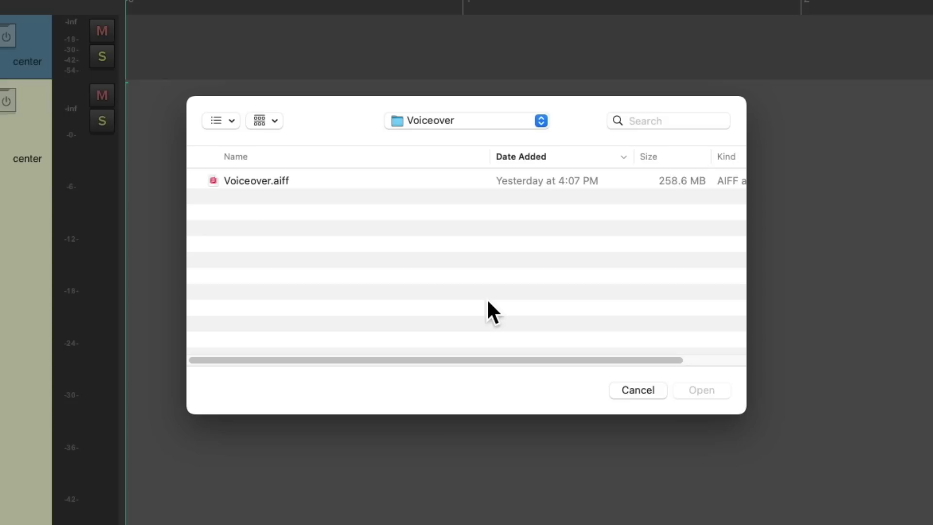
pyautogui.click(313, 181)
pyautogui.doubleClick(312, 181)
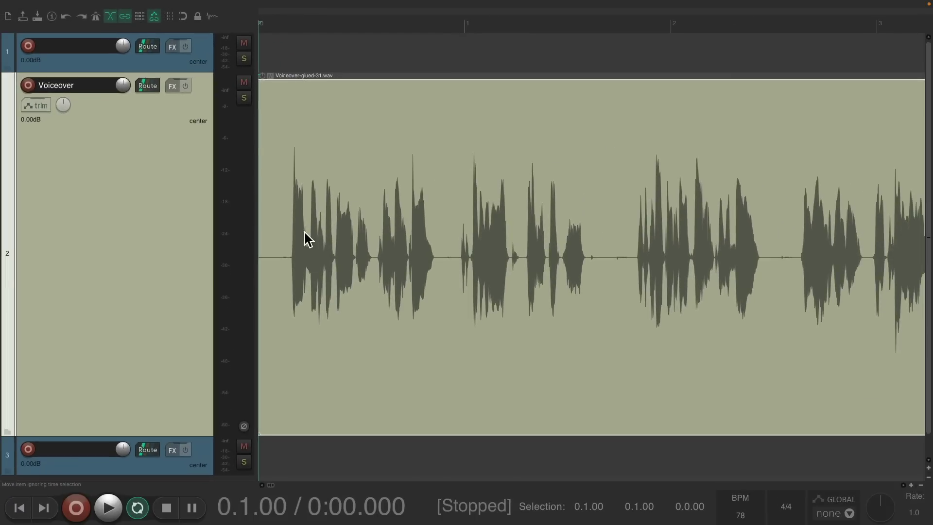
# Examine the processed voiceover waveform up close and play it back from the project start
pyautogui.scroll(2, 294, 246)
pyautogui.scroll(3, 415, 278)
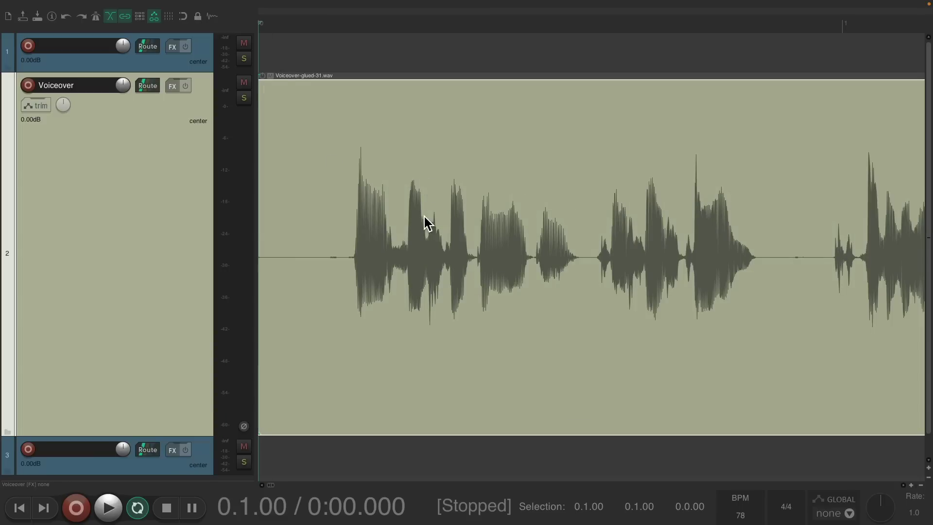
pyautogui.press('space')
pyautogui.press('space')
# Undo the glue on the voiceover item to inspect its live effects chain, and reapply the glue
pyautogui.hotkey('ctrl', 'z')
pyautogui.hotkey('ctrl', 'z')
pyautogui.hotkey('ctrl', 'z')
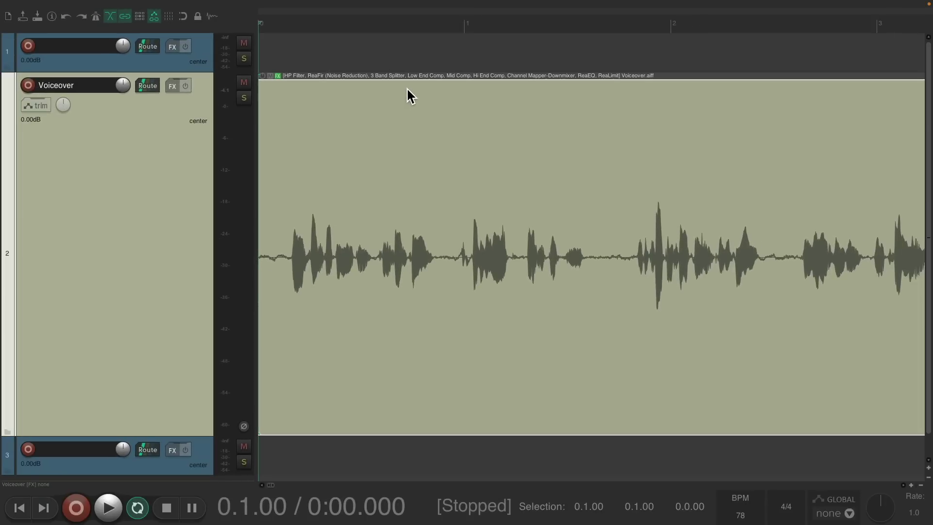
pyautogui.hotkey('ctrl', 'g')
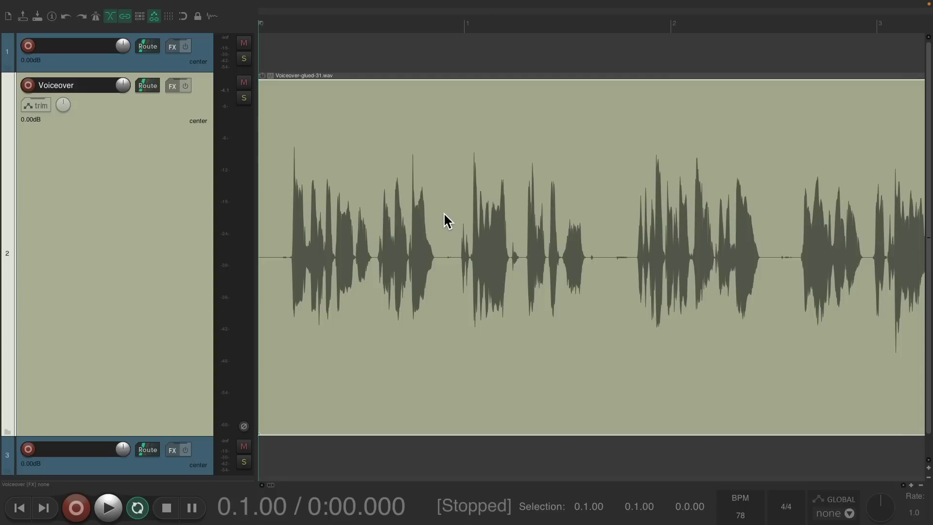
# Undo the voiceover import back to an empty Voiceover track and redo it to the glued item
pyautogui.hotkey('ctrl', 'z')
pyautogui.hotkey('ctrl', 'z')
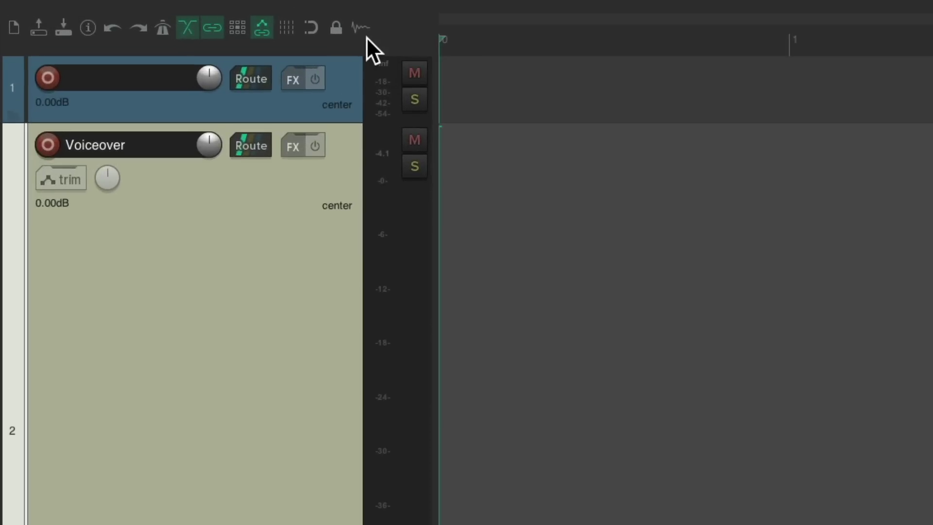
pyautogui.hotkey('ctrl', 'shift', 'z')
pyautogui.hotkey('ctrl', 'shift', 'z')
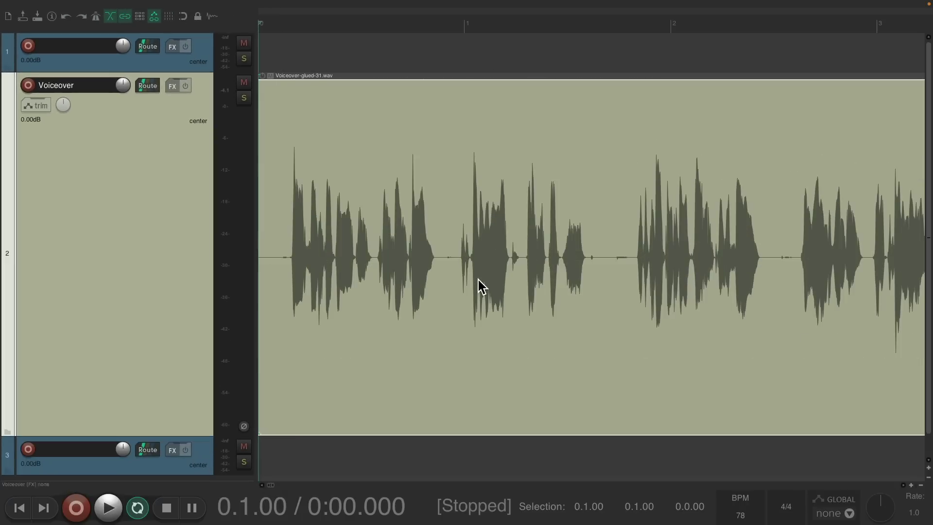
pyautogui.scroll(5, 292, 266)
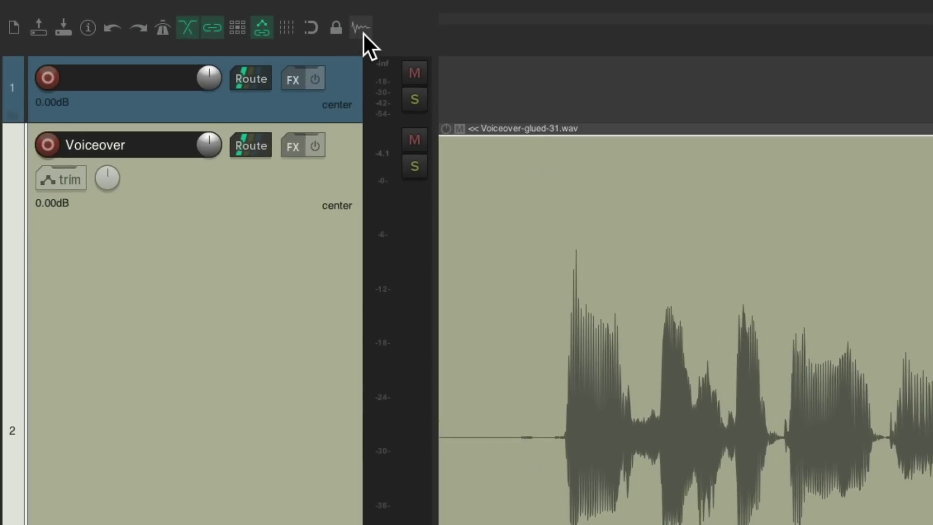
pyautogui.click(363, 33)
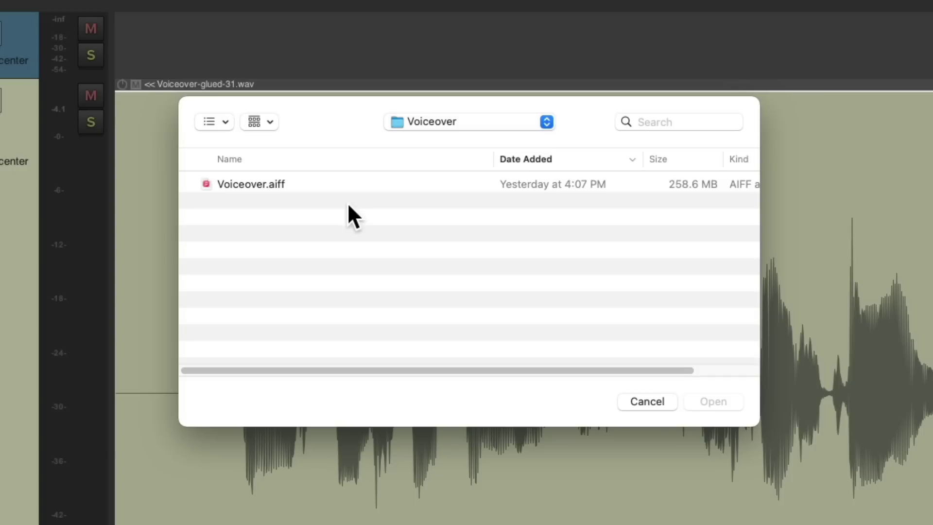
pyautogui.press('Escape')
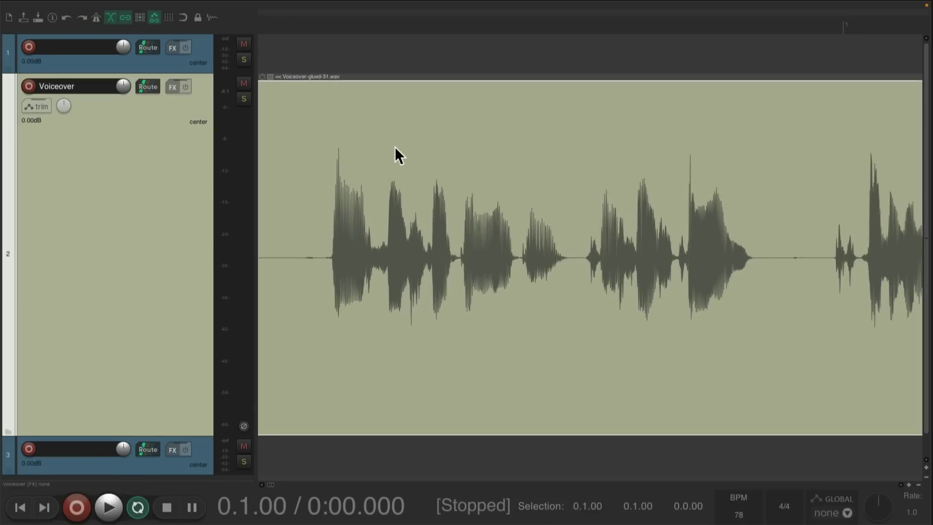